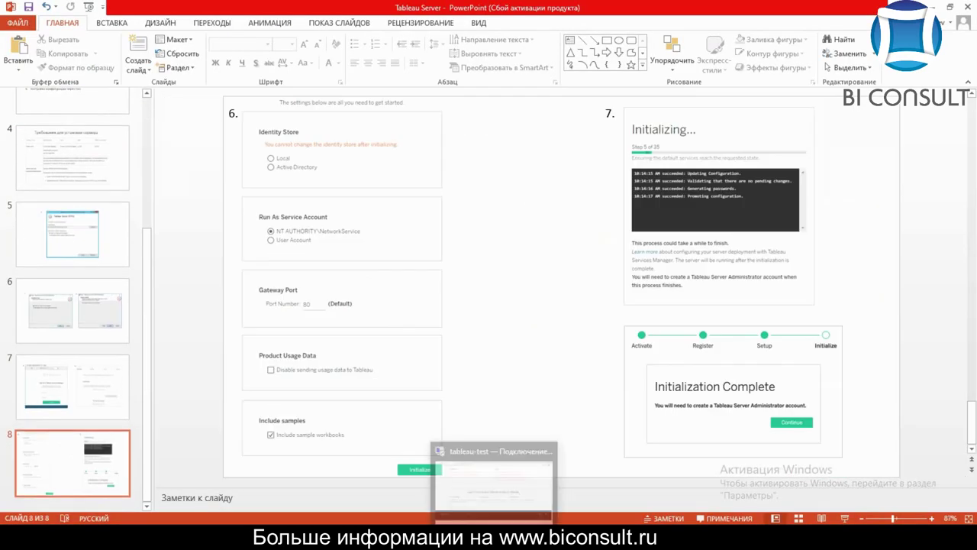
In the remote session, download the Windows installer TableauServer-64bit-2020-3-4.exe for Tableau Server 2020.3.4
{"action": "left_click", "coordinate": [492, 485]}
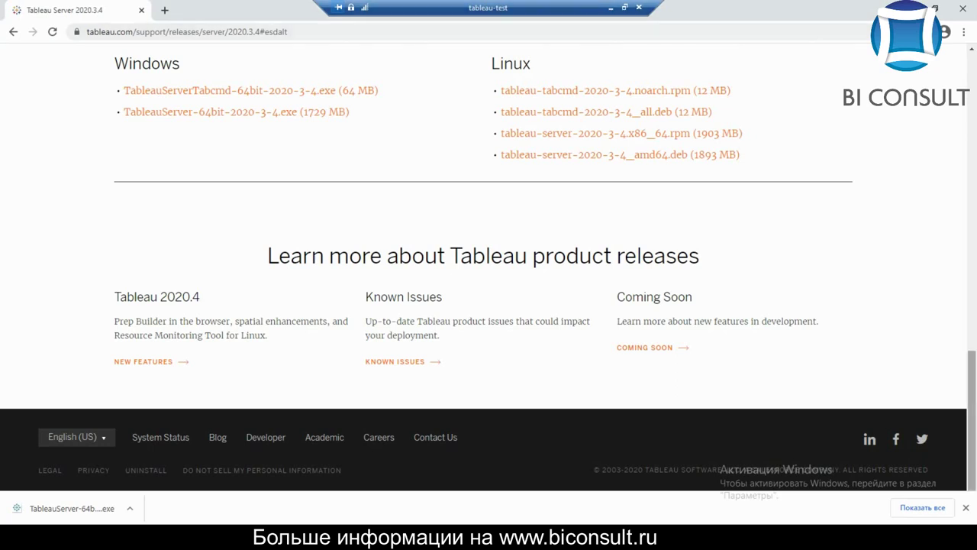
{"action": "scroll", "coordinate": [488, 267], "scroll_direction": "up", "scroll_amount": 20}
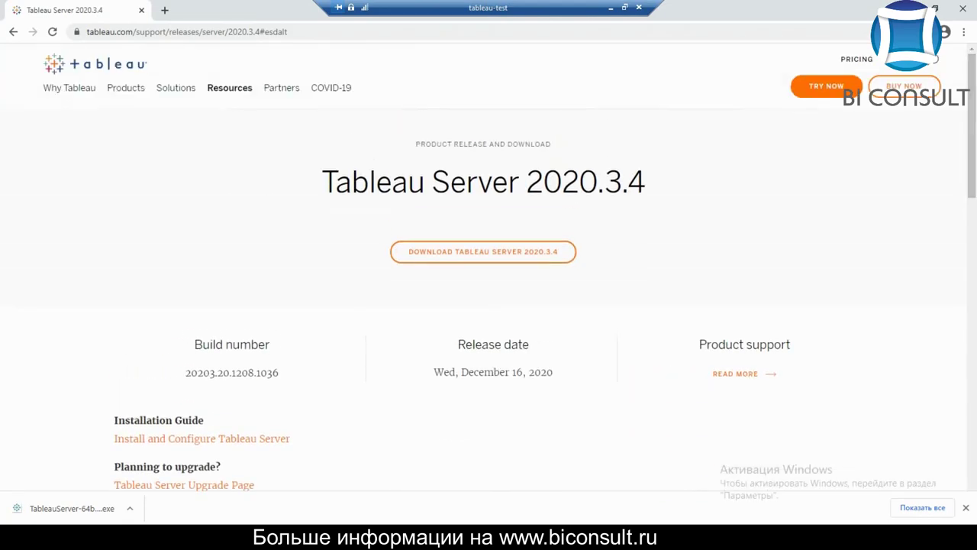
{"action": "left_click", "coordinate": [483, 251]}
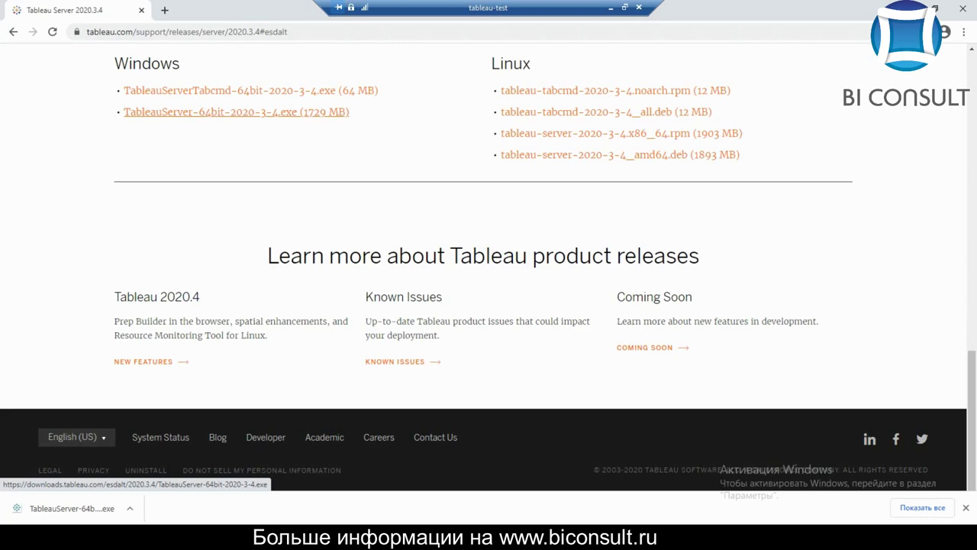
{"action": "left_click_drag", "start_coordinate": [972, 421], "coordinate": [972, 225]}
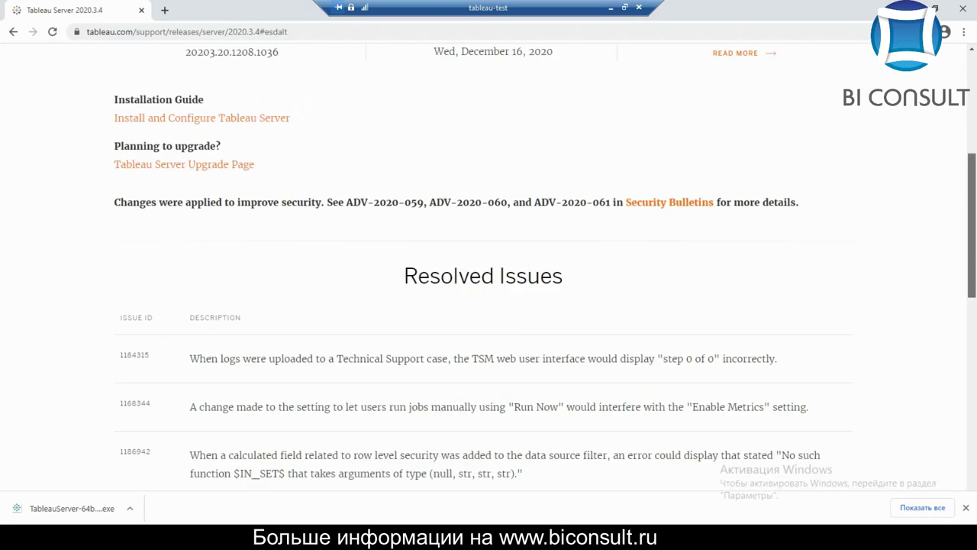
{"action": "scroll", "coordinate": [489, 268], "scroll_direction": "up", "scroll_amount": 3}
{"action": "scroll", "coordinate": [489, 267], "scroll_direction": "down", "scroll_amount": 15}
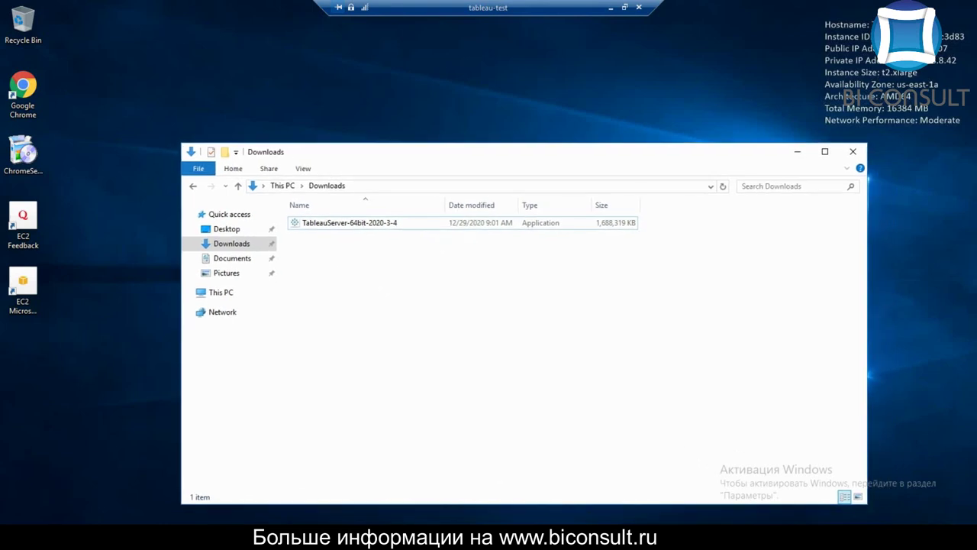
Run the TableauServer-64bit-2020-3-4 installer as administrator
{"action": "left_click", "coordinate": [349, 223]}
{"action": "right_click", "coordinate": [353, 223]}
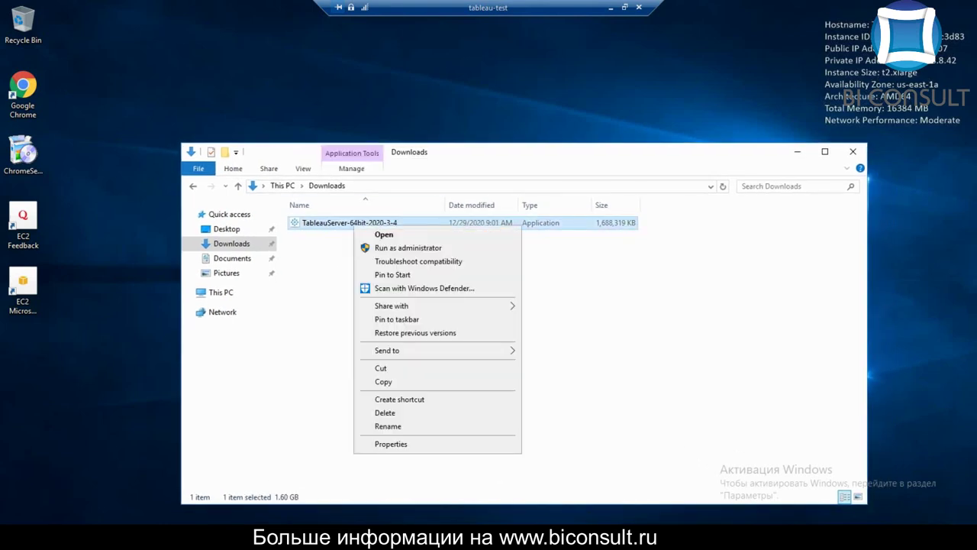
{"action": "key", "text": "Return"}
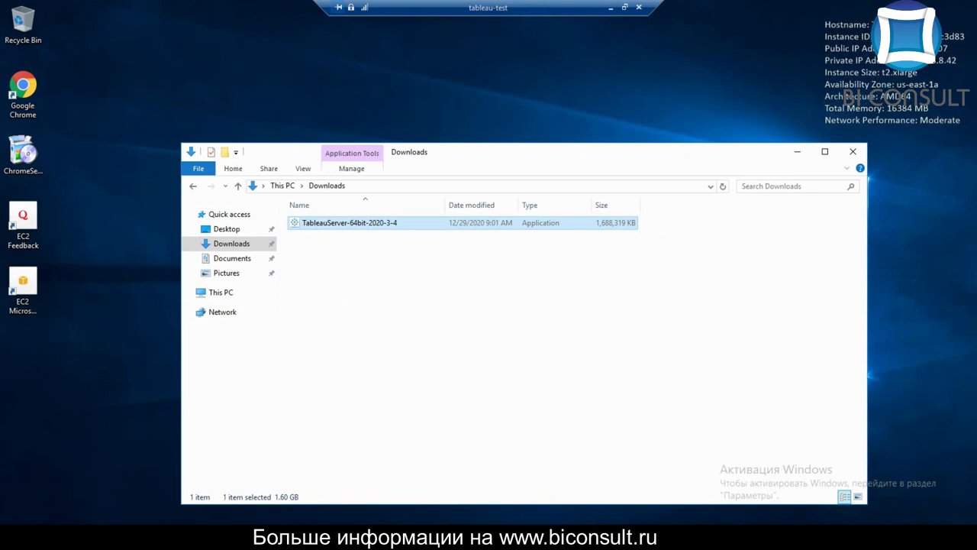
Allow the installer to make changes and accept the license agreement
{"action": "key", "text": "Left"}
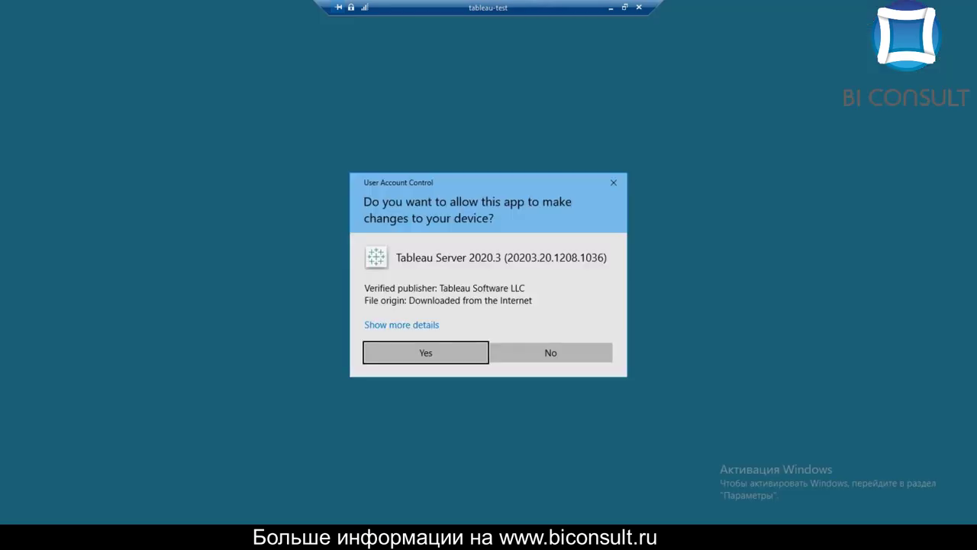
{"action": "key", "text": "Return"}
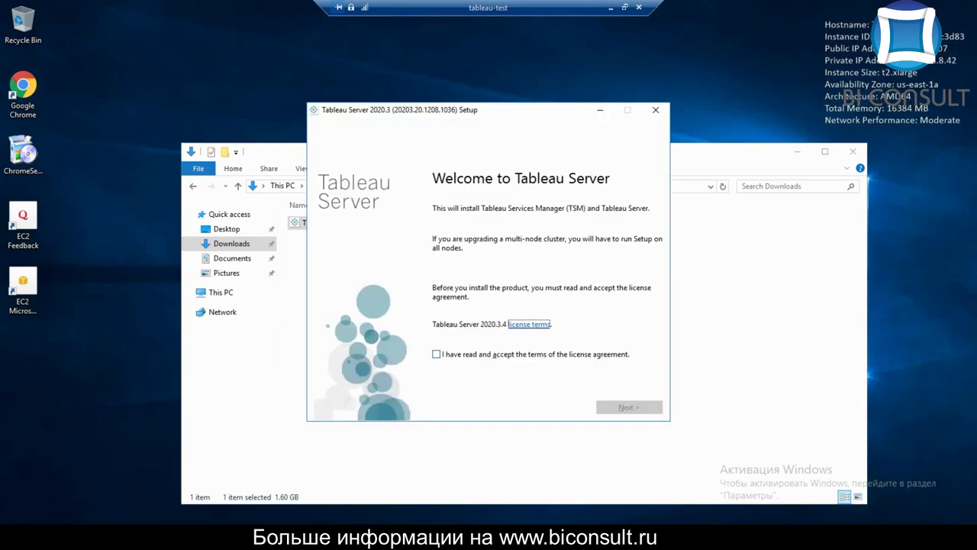
{"action": "key", "text": "Tab"}
{"action": "key", "text": "space"}
Keep the default install location and start a new Tableau Server installation
{"action": "key", "text": "Tab"}
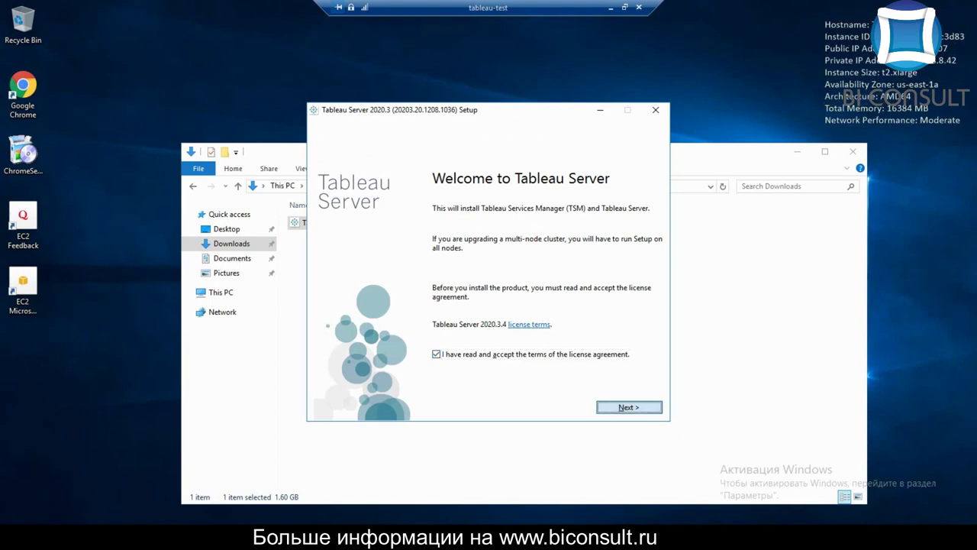
{"action": "key", "text": "Return"}
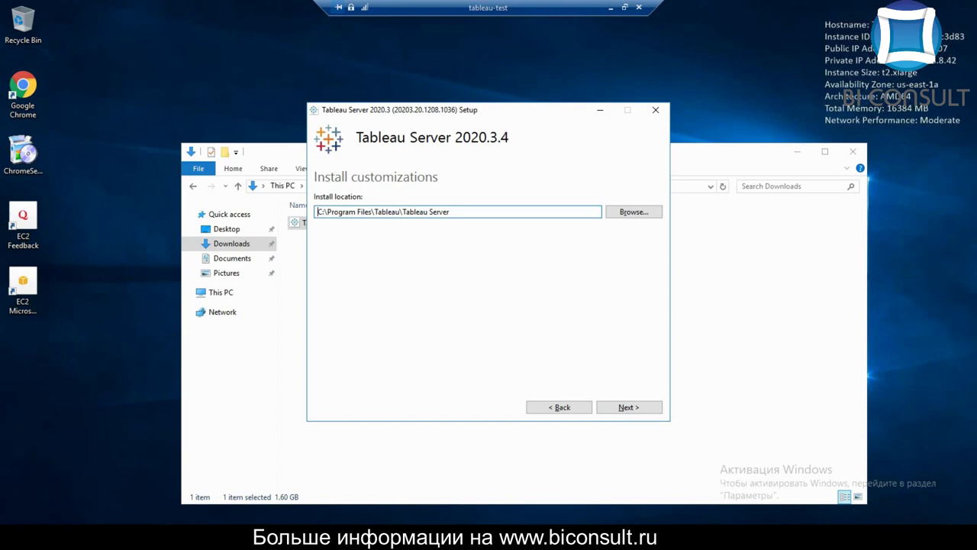
{"action": "key", "text": "Return"}
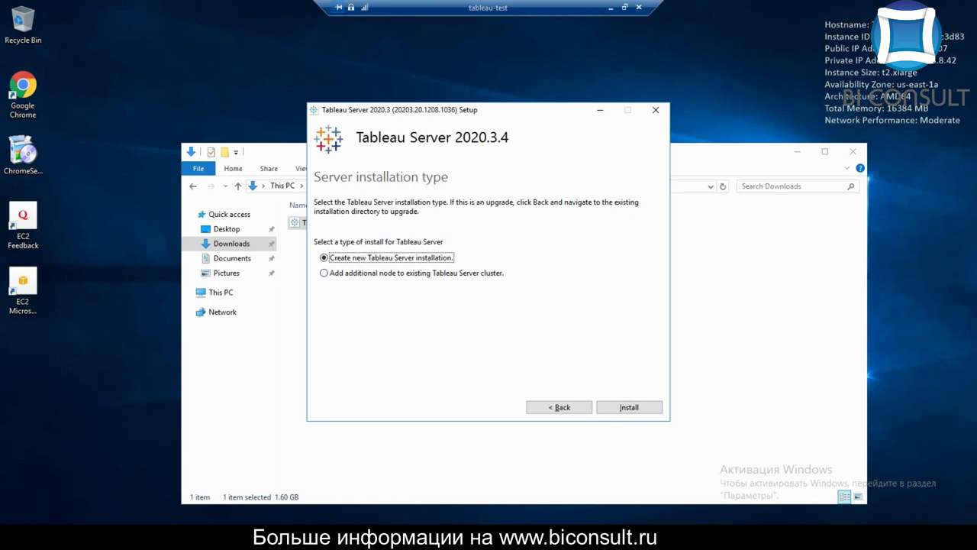
{"action": "key", "text": "Tab"}
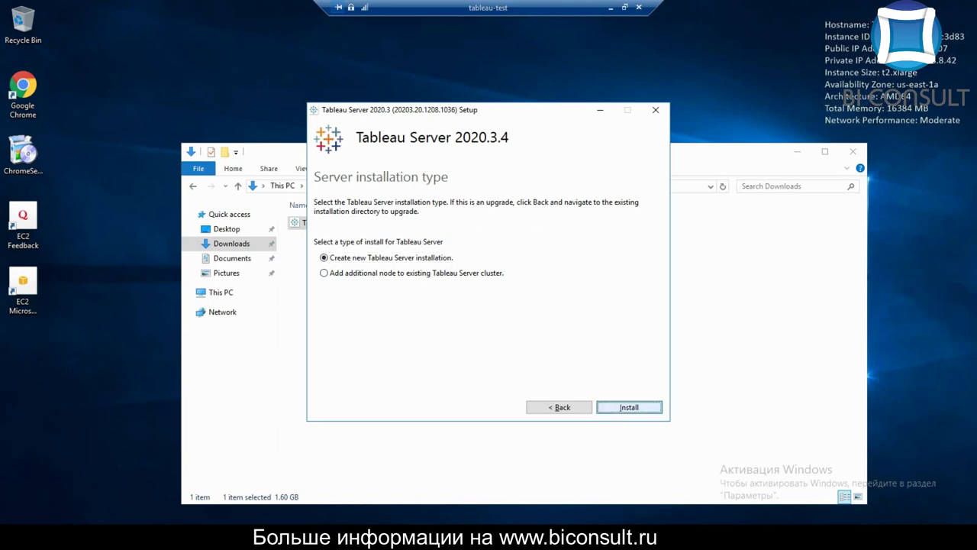
{"action": "key", "text": "Return"}
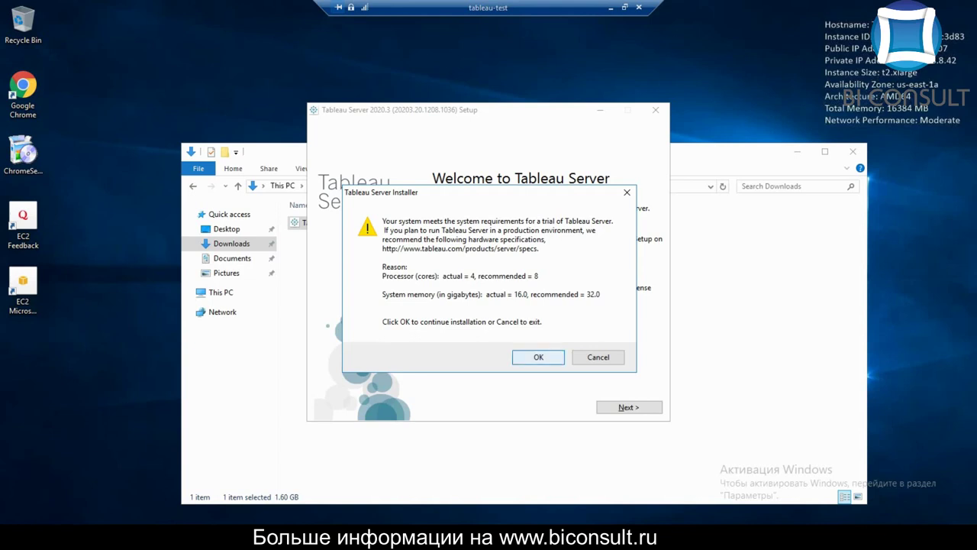
Accept the system-requirements warning so the installation continues
{"action": "key", "text": "Return"}
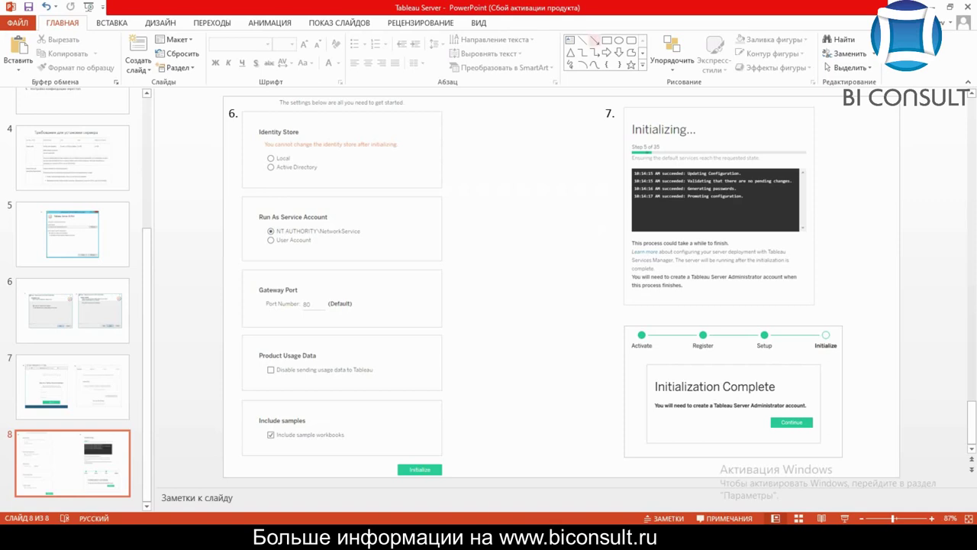
Switch from PowerPoint to the Tableau Services Manager sign-in page at tableau-test:8850
{"action": "key", "text": "alt+Tab"}
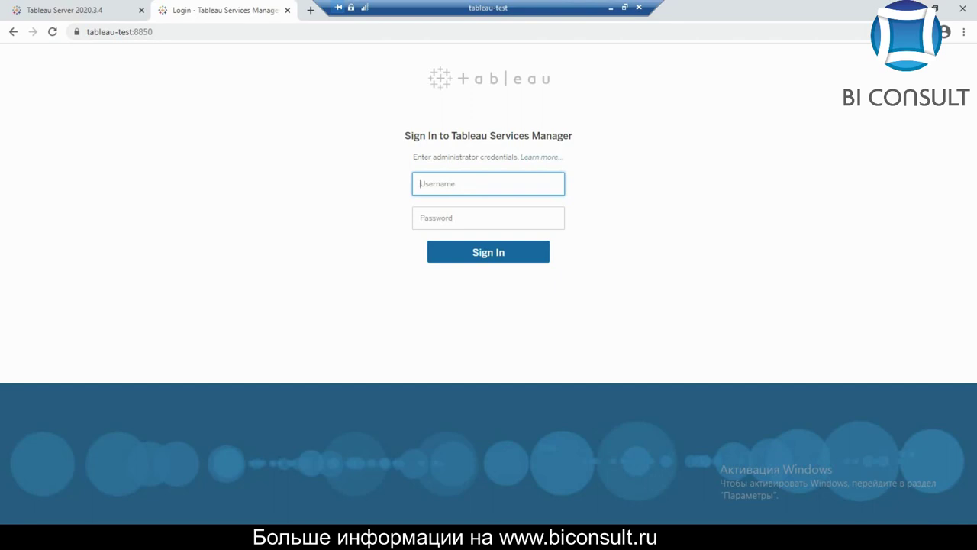
Sign in to Tableau Services Manager with the administrator username and password
{"action": "key", "text": "Tab"}
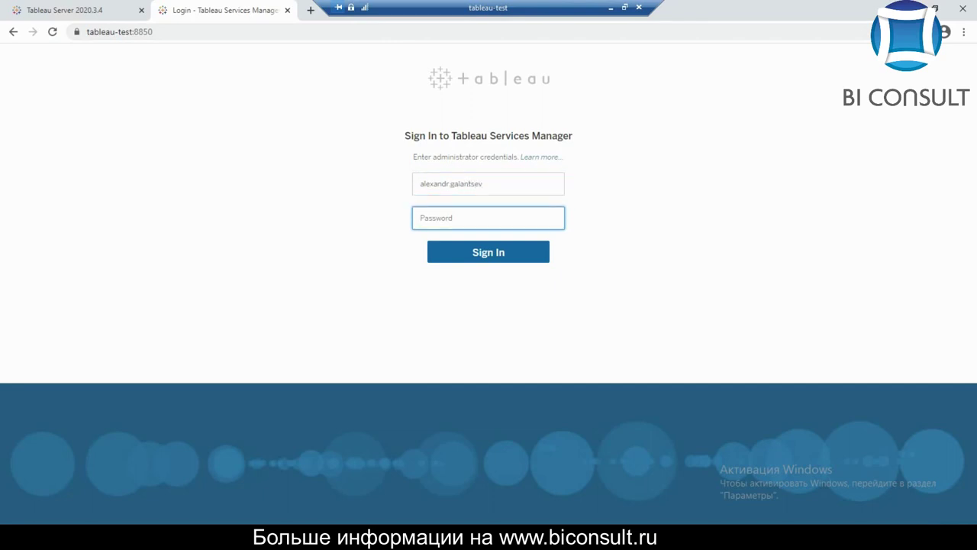
{"action": "type", "text": "•••••••••"}
{"action": "key", "text": "Return"}
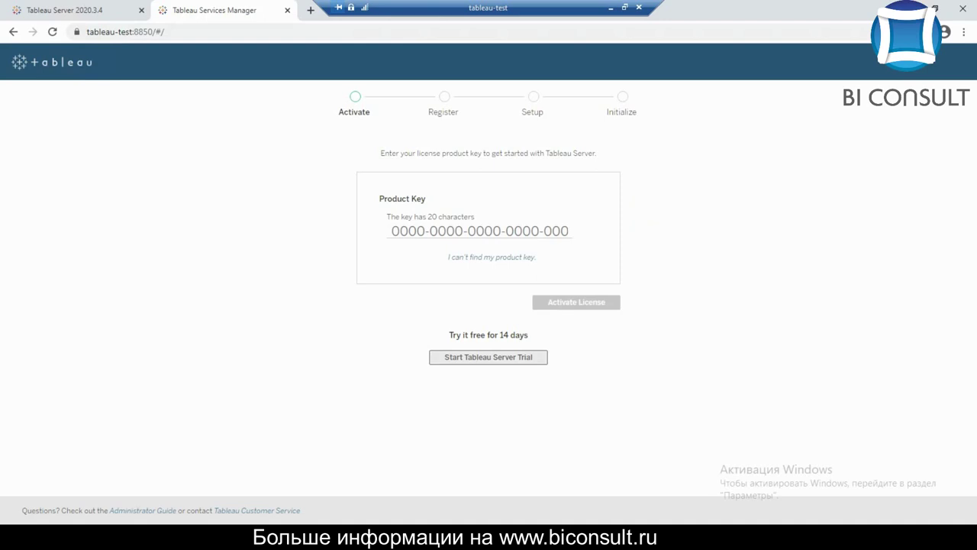
Start the 14-day Tableau Server trial
{"action": "left_click", "coordinate": [488, 357]}
{"action": "left_click", "coordinate": [488, 357]}
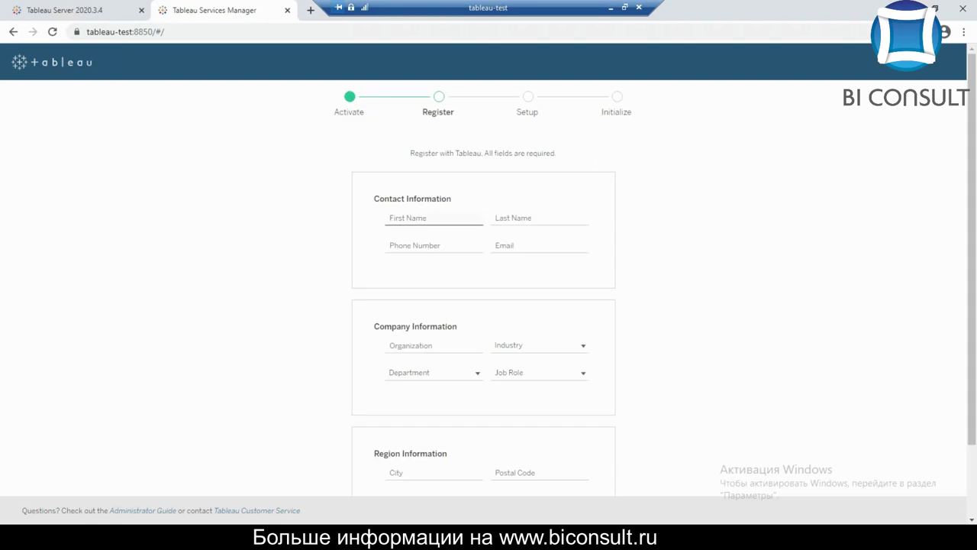
Fill in the contact's first name, last name, phone number and e-mail address
{"action": "left_click", "coordinate": [434, 218]}
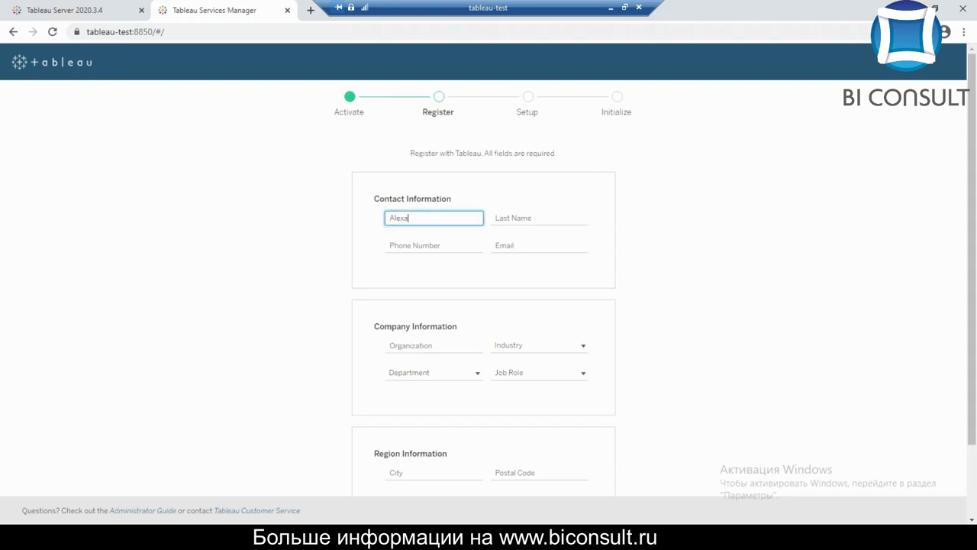
{"action": "key", "text": "Tab"}
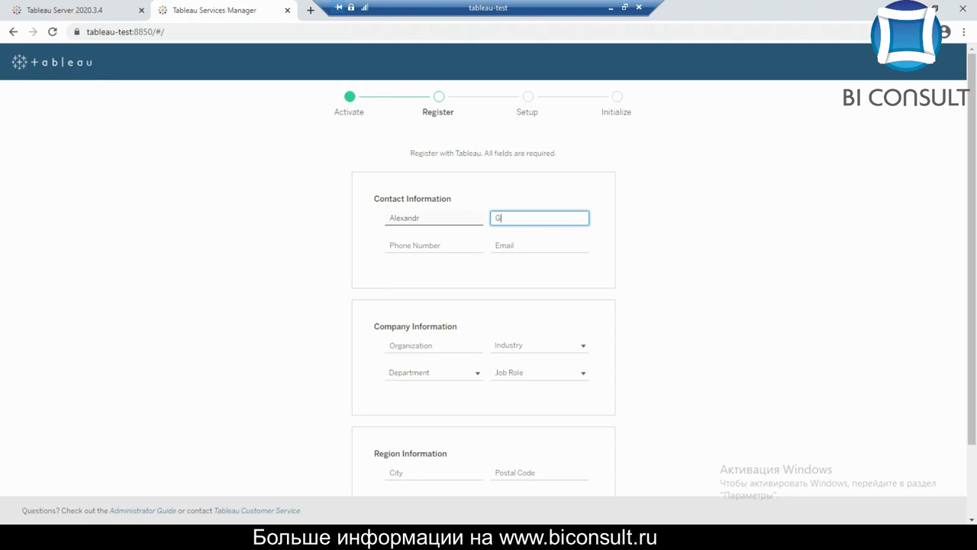
{"action": "key", "text": "Tab"}
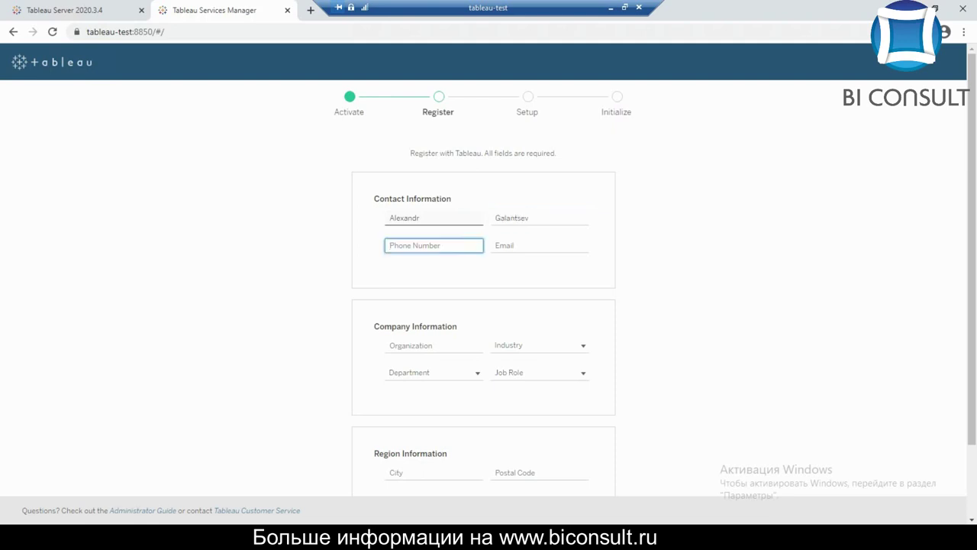
{"action": "type", "text": "+7911"}
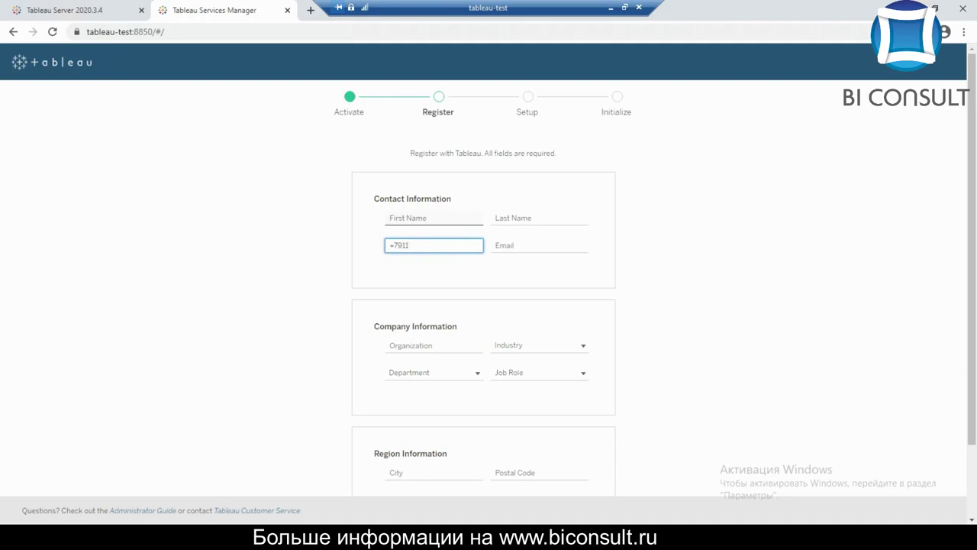
{"action": "type", "text": "1111111"}
{"action": "key", "text": "Tab"}
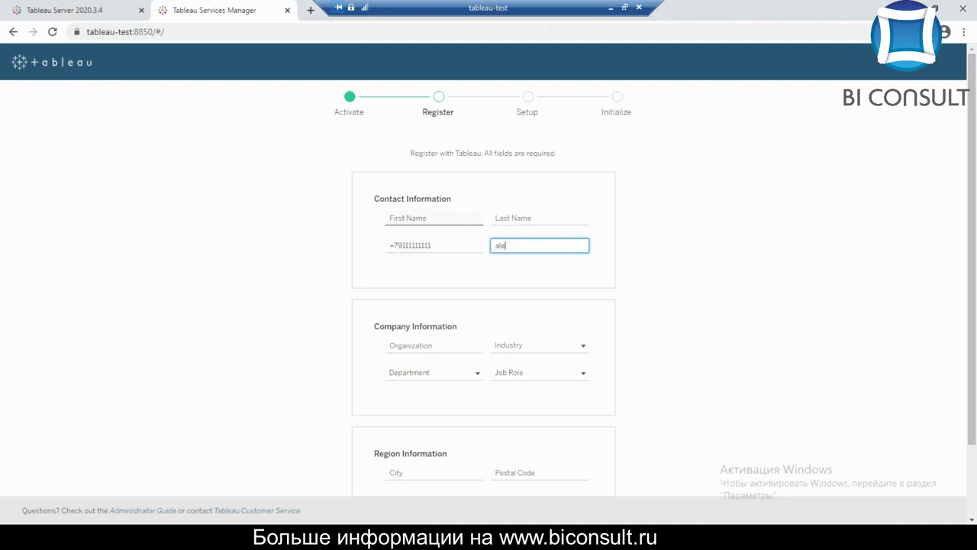
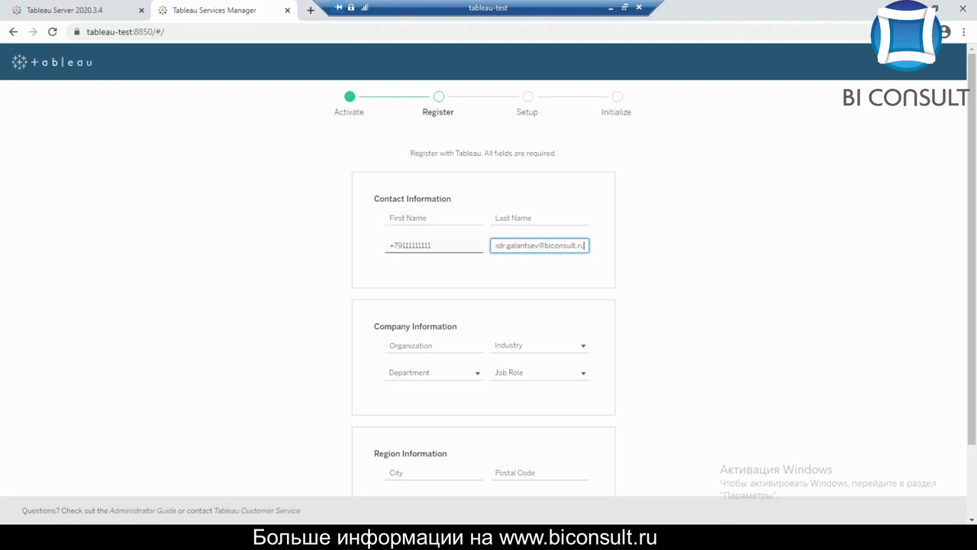
Enter company BI COnsult, industry Software & Technology, department IT and job role Analyst
{"action": "left_click", "coordinate": [434, 345]}
{"action": "type", "text": "BI"}
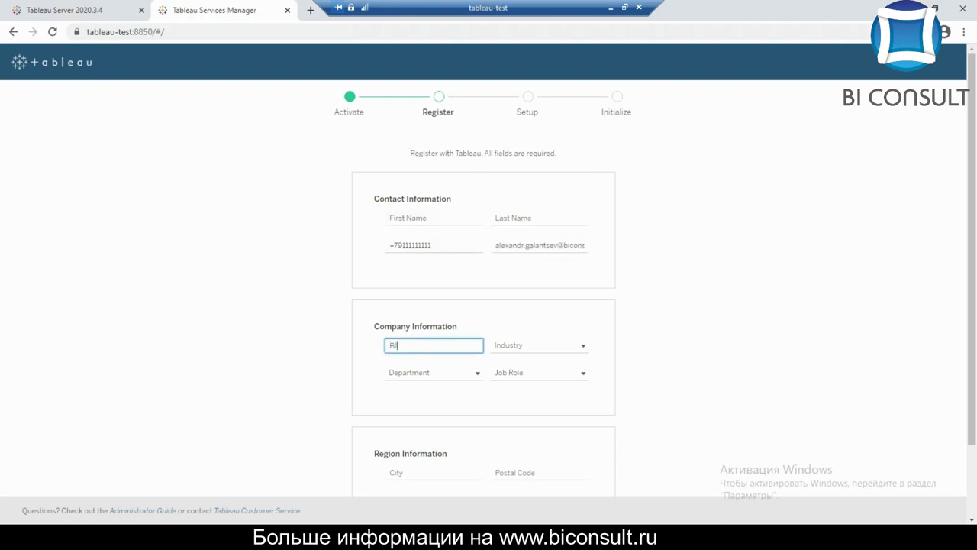
{"action": "type", "text": " COnsult"}
{"action": "key", "text": "Tab"}
{"action": "key", "text": "space"}
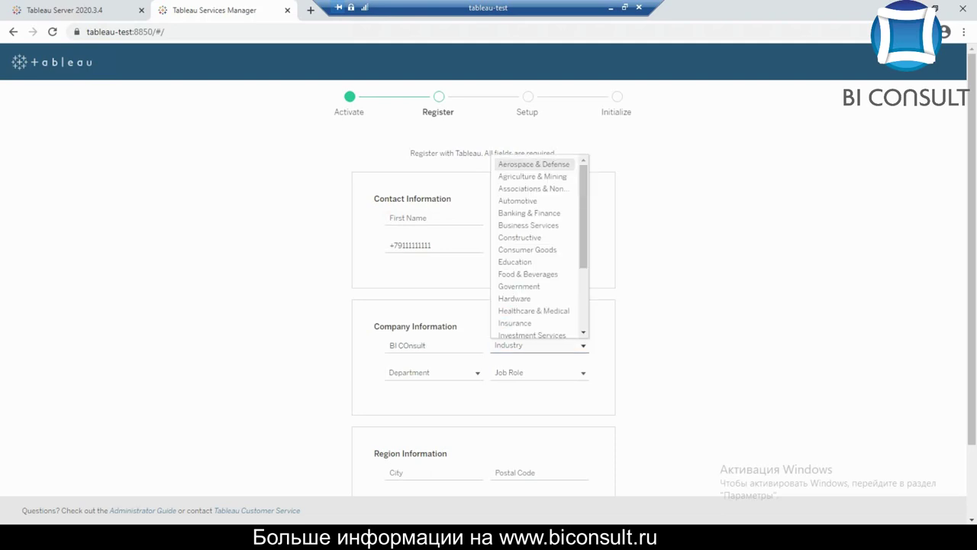
{"action": "scroll", "coordinate": [532, 237], "scroll_direction": "down", "scroll_amount": 3}
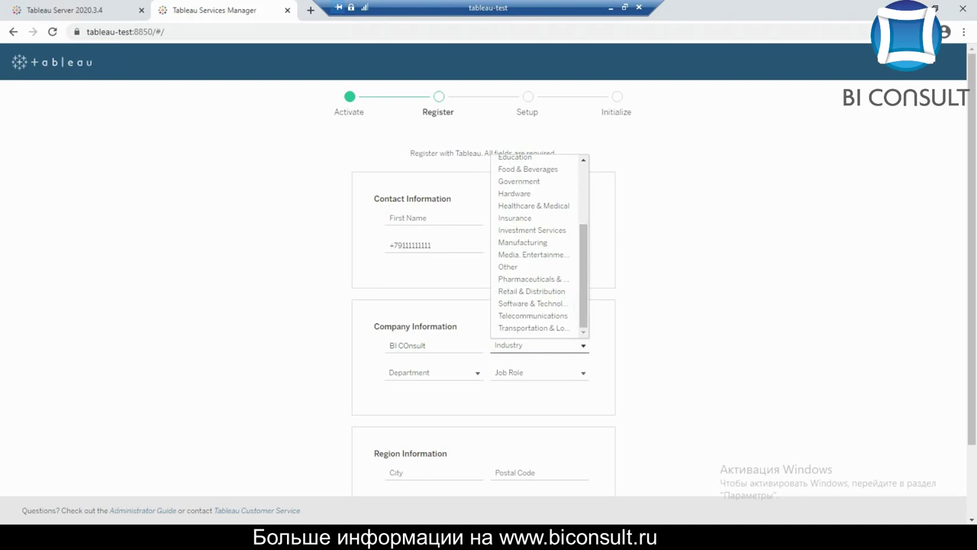
{"action": "left_click", "coordinate": [532, 303]}
{"action": "left_click", "coordinate": [434, 372]}
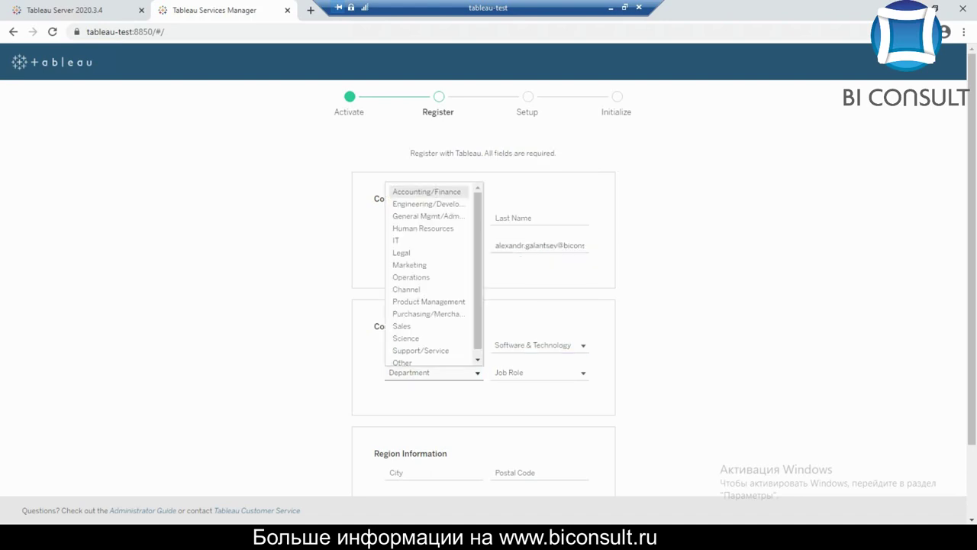
{"action": "left_click", "coordinate": [428, 241]}
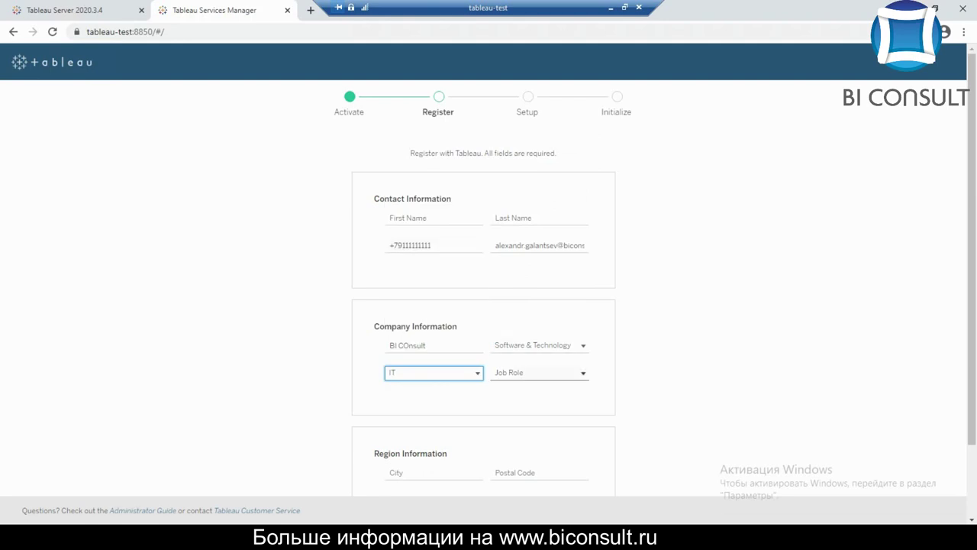
{"action": "left_click", "coordinate": [540, 373]}
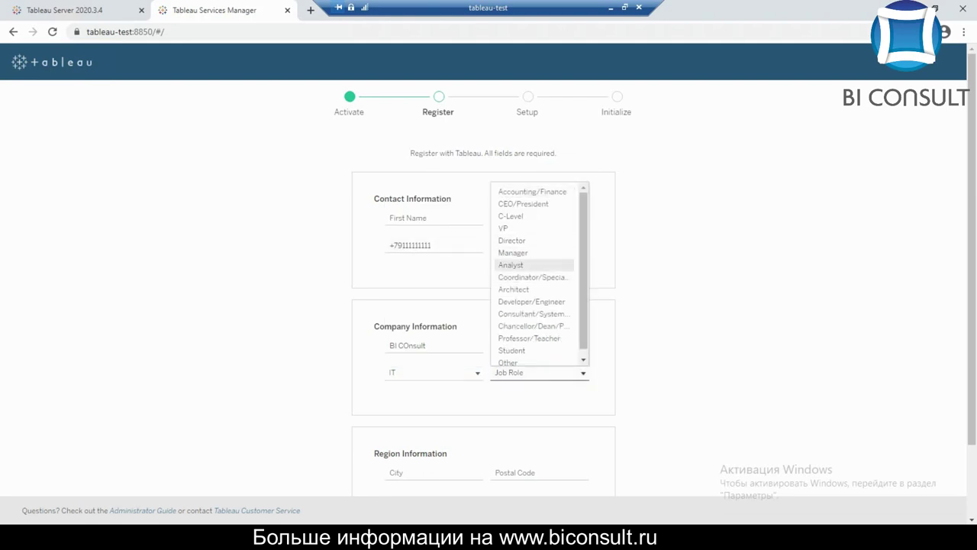
{"action": "left_click", "coordinate": [510, 265]}
Set city St. Petersburg, postal code 199174 and country Russia
{"action": "scroll", "coordinate": [489, 305], "scroll_direction": "down", "scroll_amount": 1}
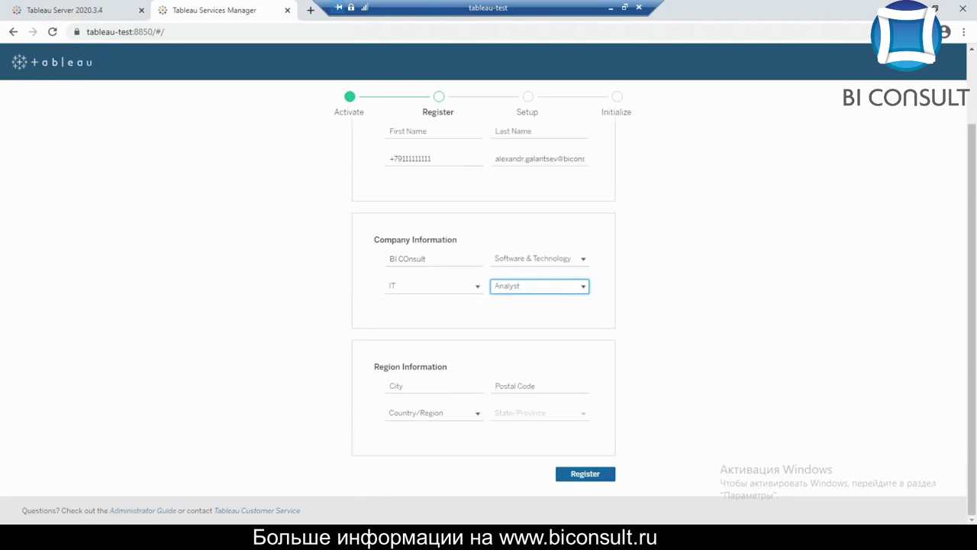
{"action": "left_click", "coordinate": [433, 386]}
{"action": "type", "text": "St. Pete"}
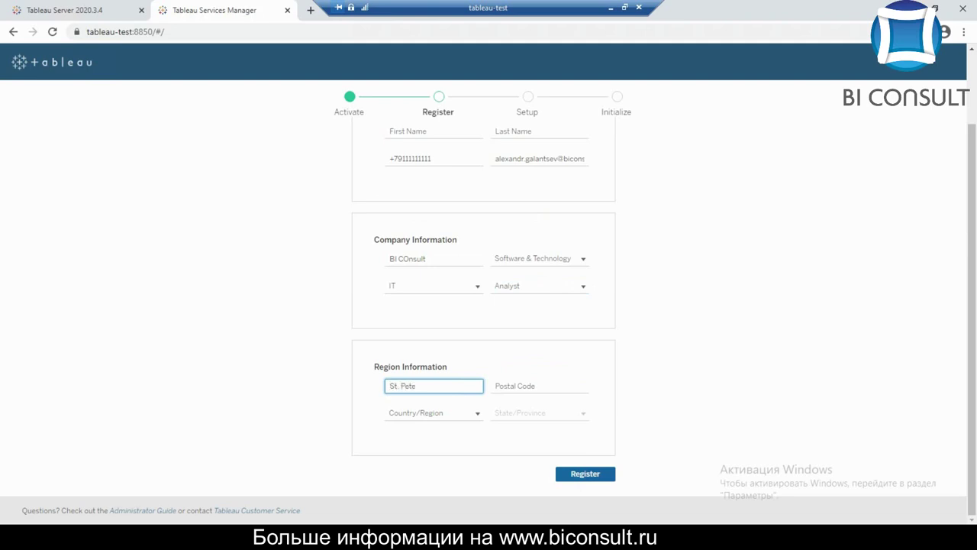
{"action": "type", "text": "rsburg"}
{"action": "key", "text": "Tab"}
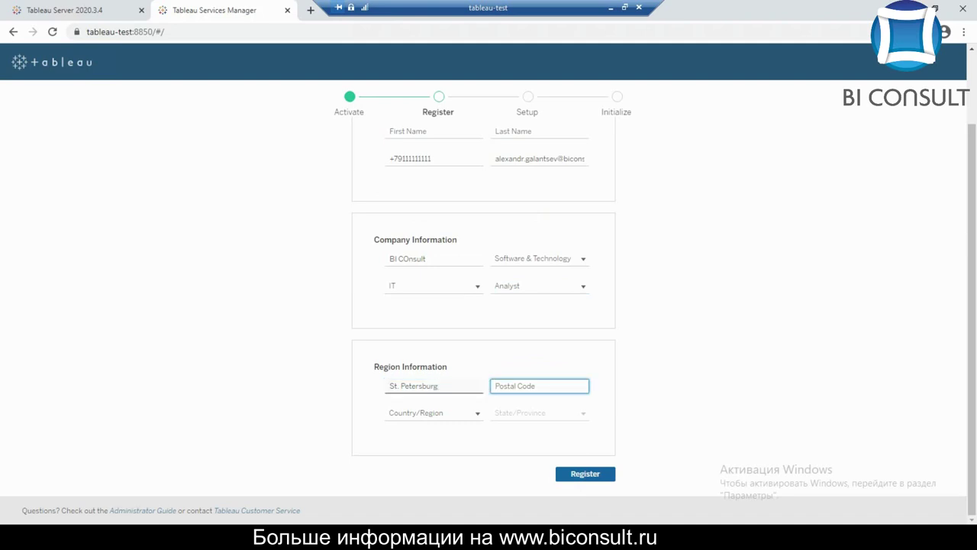
{"action": "type", "text": "199174"}
{"action": "key", "text": "Tab"}
{"action": "key", "text": "alt+Down"}
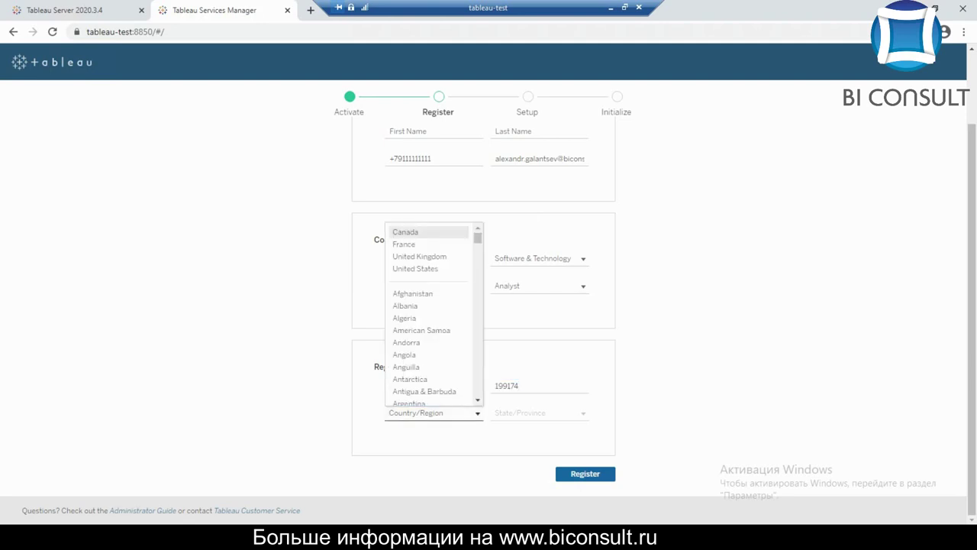
{"action": "scroll", "coordinate": [428, 318], "scroll_direction": "down", "scroll_amount": 15}
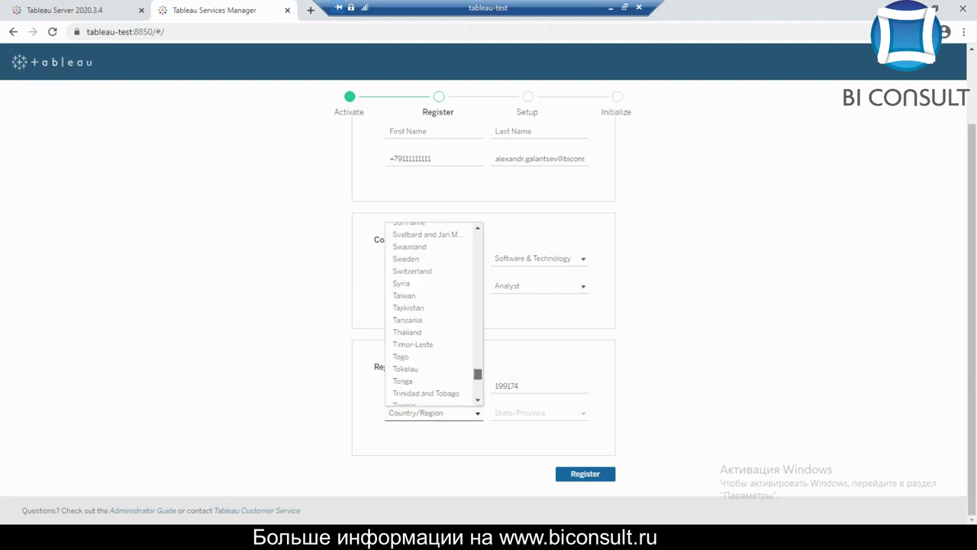
{"action": "scroll", "coordinate": [434, 313], "scroll_direction": "down", "scroll_amount": 8}
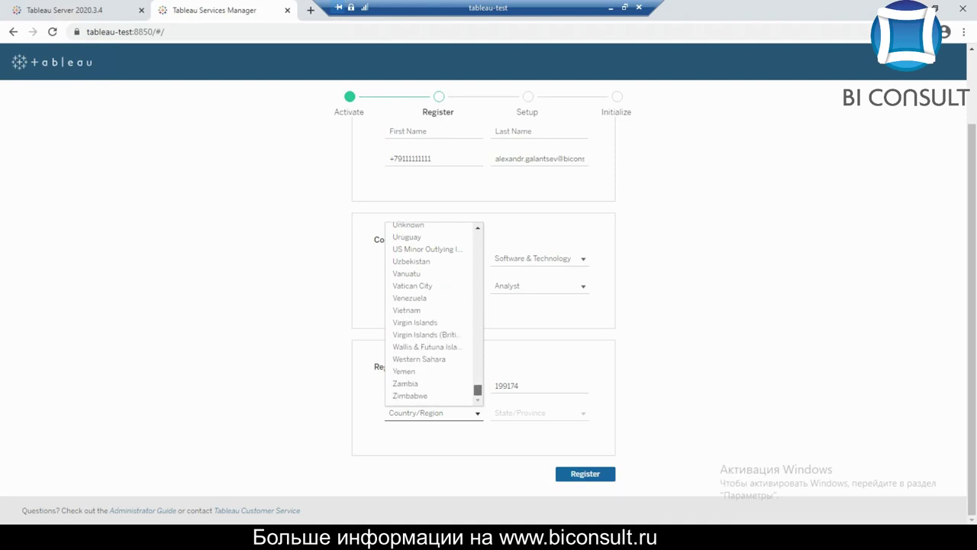
{"action": "scroll", "coordinate": [431, 313], "scroll_direction": "up", "scroll_amount": 12}
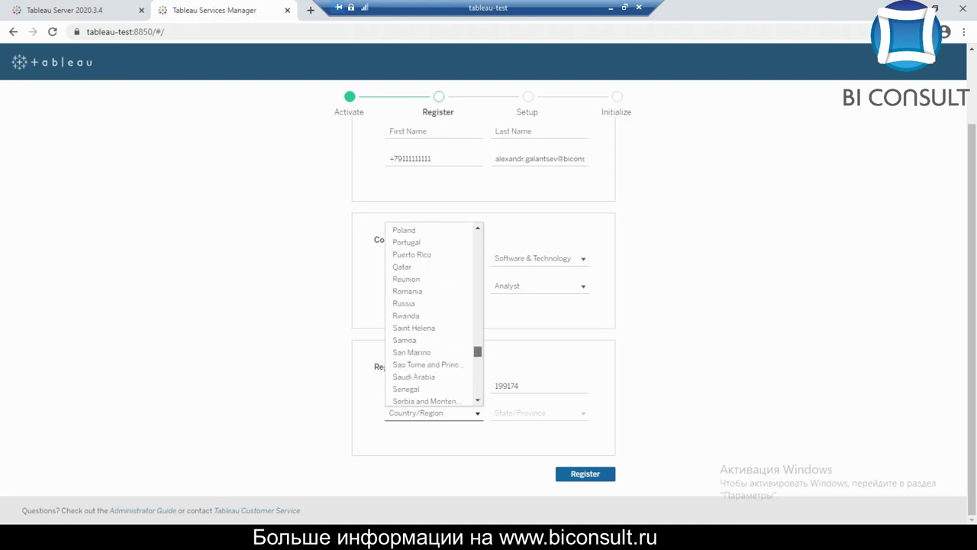
{"action": "scroll", "coordinate": [428, 349], "scroll_direction": "up", "scroll_amount": 3}
{"action": "scroll", "coordinate": [428, 349], "scroll_direction": "down", "scroll_amount": 2}
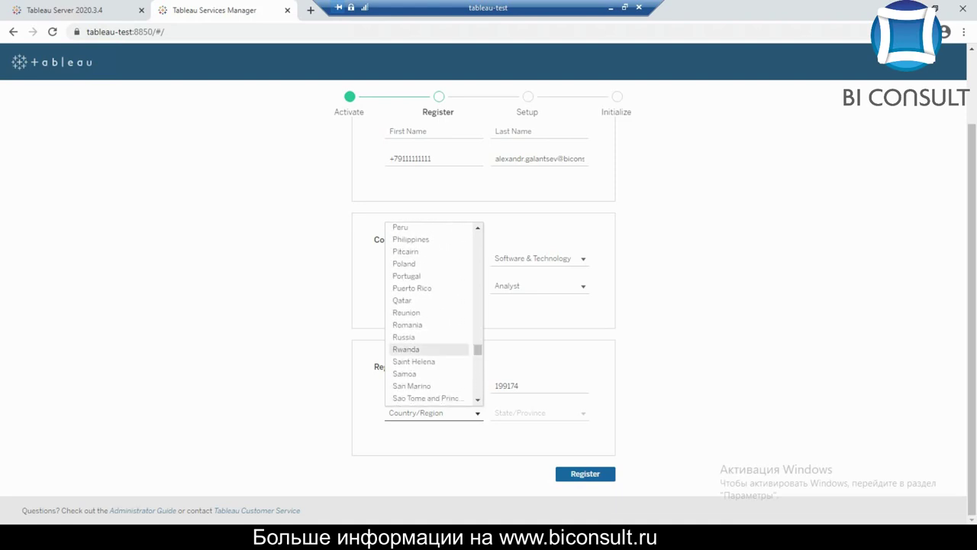
{"action": "left_click", "coordinate": [405, 336]}
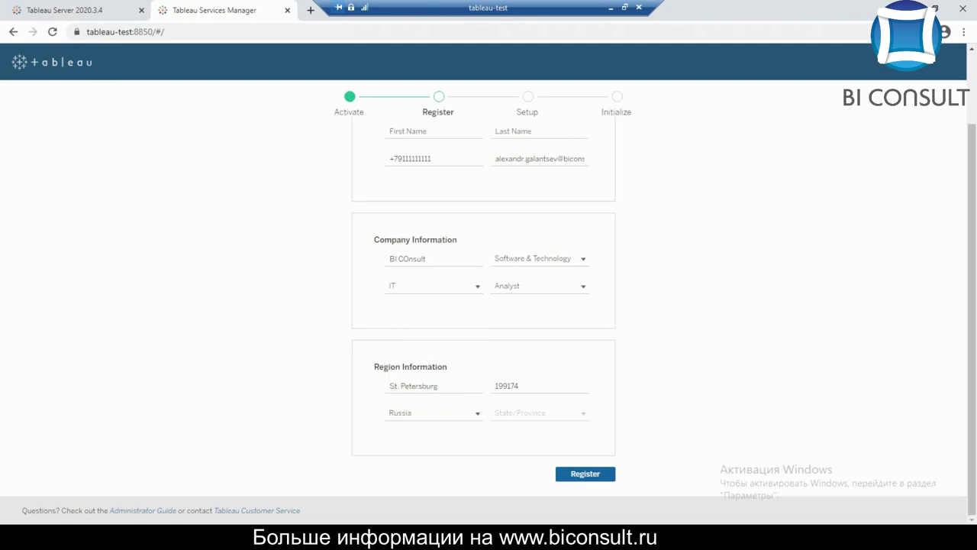
After a failed submit, re-enter the missing first and last name
{"action": "left_click", "coordinate": [584, 473]}
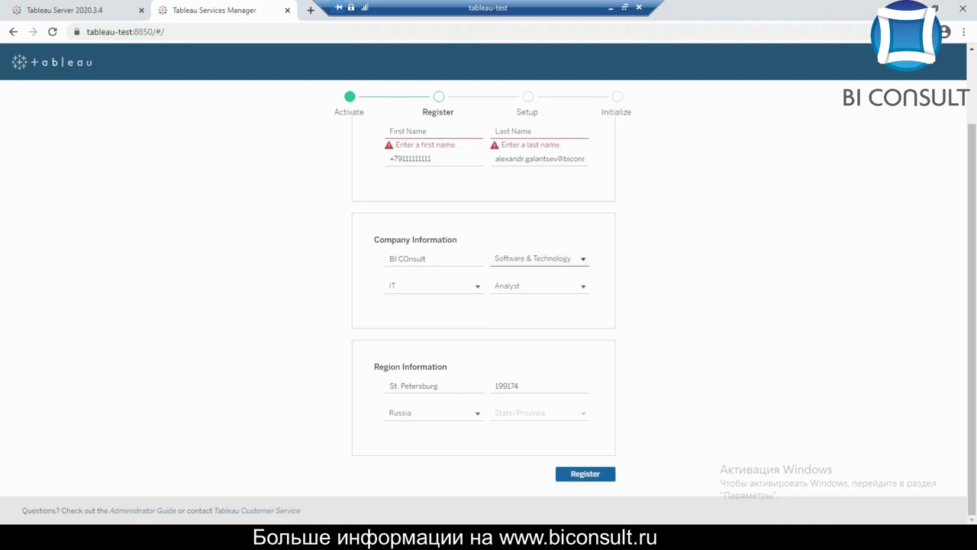
{"action": "left_click", "coordinate": [434, 131]}
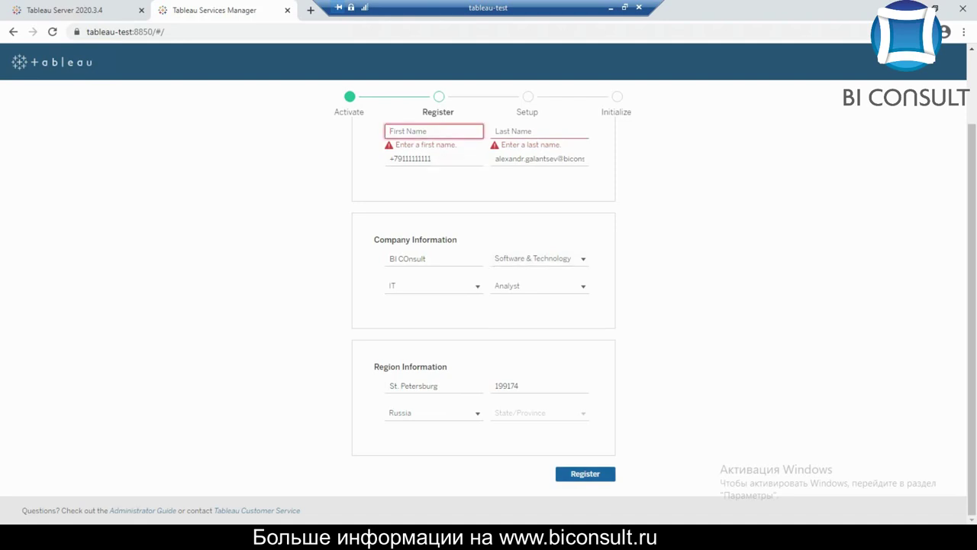
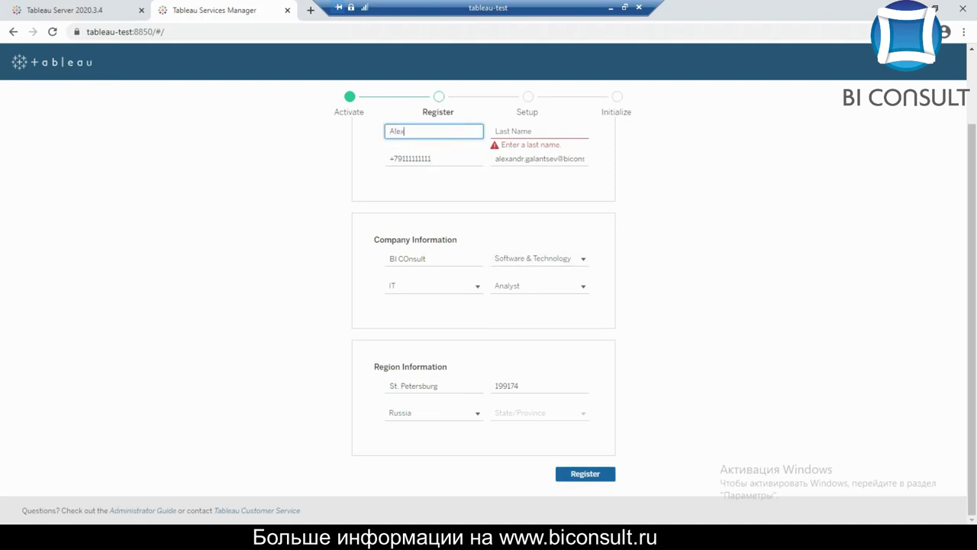
{"action": "key", "text": "Tab"}
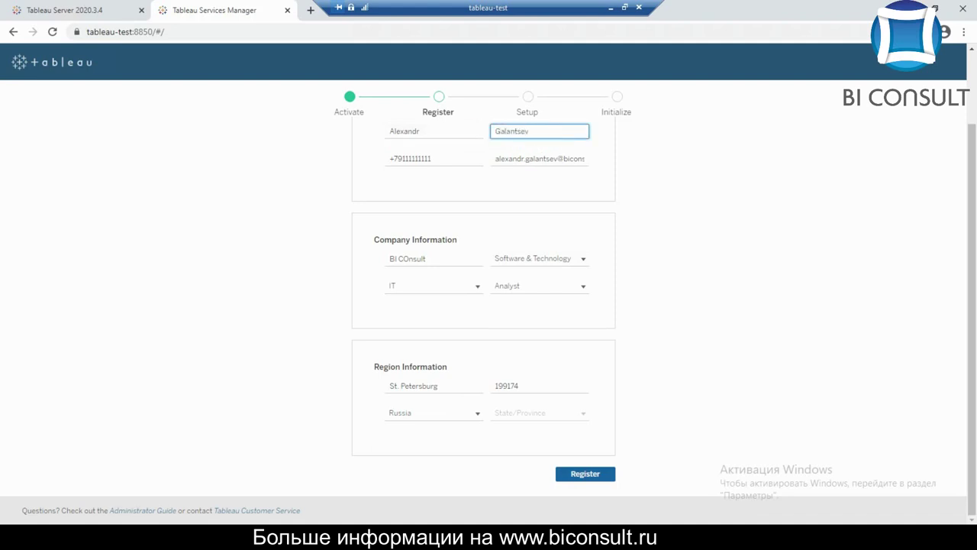
{"action": "scroll", "coordinate": [489, 298], "scroll_direction": "up", "scroll_amount": 1}
{"action": "scroll", "coordinate": [489, 298], "scroll_direction": "down", "scroll_amount": 1}
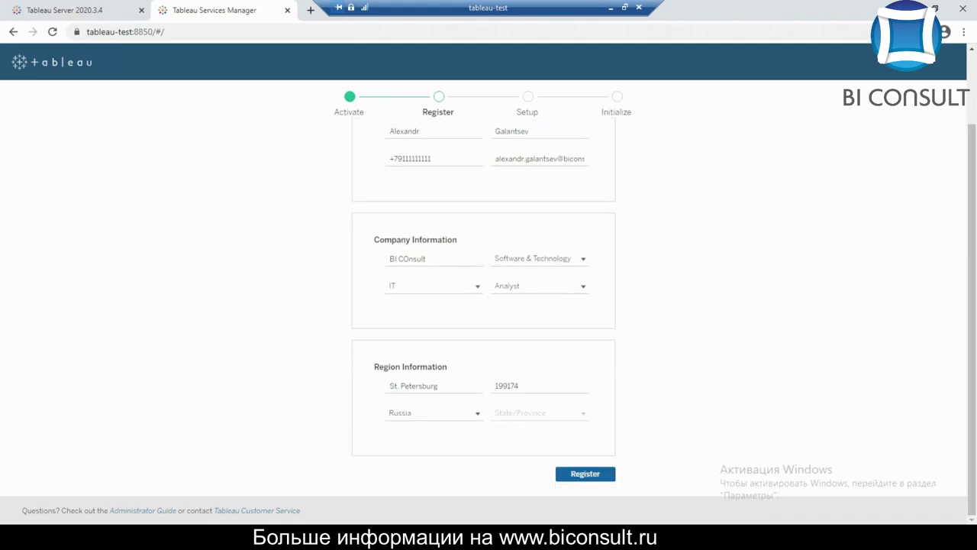
Register, choose Active Directory for biconsult.local, and initialize with sample workbooks included
{"action": "left_click", "coordinate": [585, 473]}
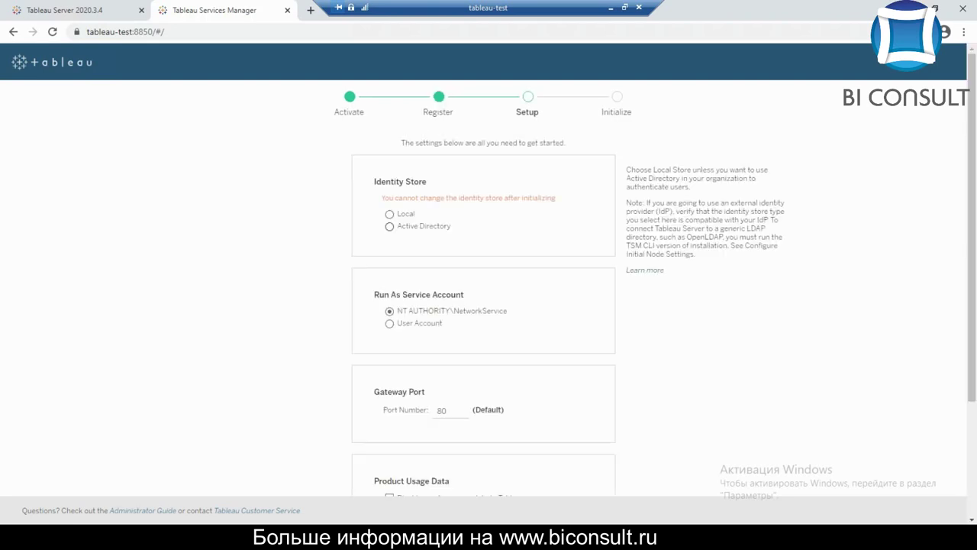
{"action": "left_click", "coordinate": [390, 226]}
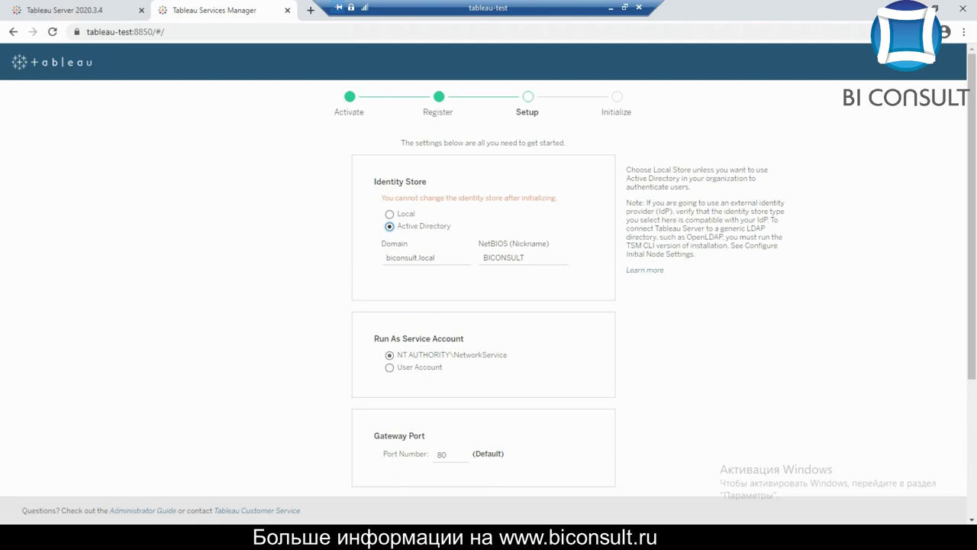
{"action": "scroll", "coordinate": [484, 306], "scroll_direction": "down", "scroll_amount": 2}
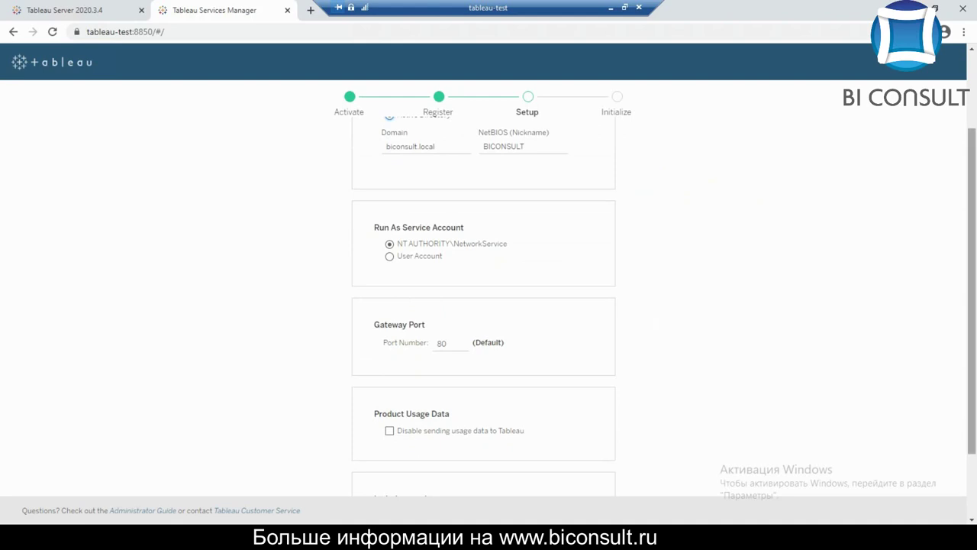
{"action": "scroll", "coordinate": [483, 305], "scroll_direction": "down", "scroll_amount": 2}
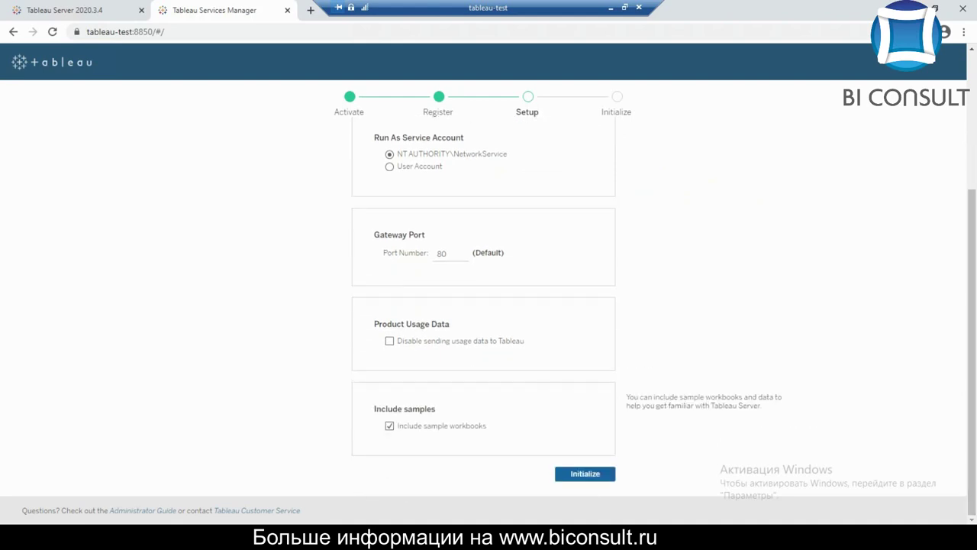
{"action": "left_click", "coordinate": [584, 474]}
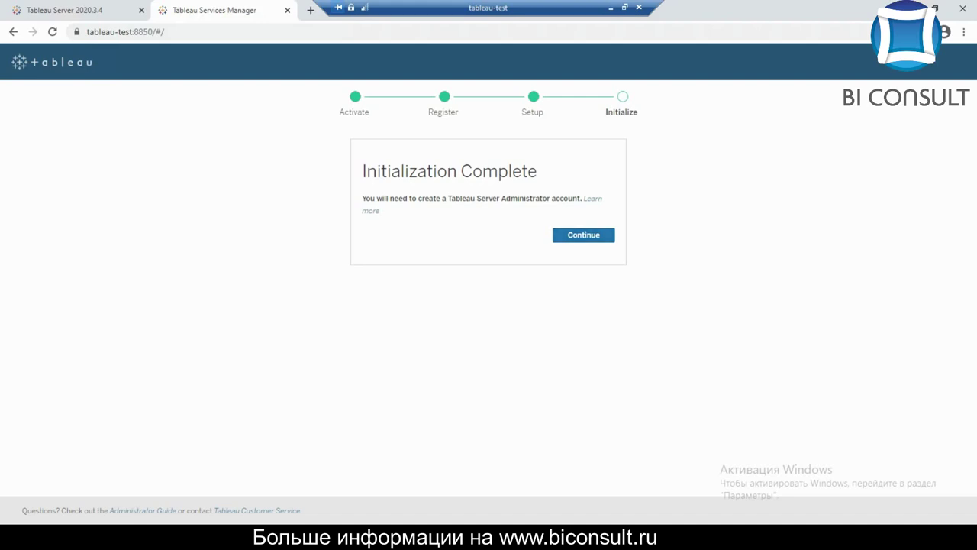
Continue to the administrator account page and enter the admin username and password
{"action": "left_click", "coordinate": [583, 235]}
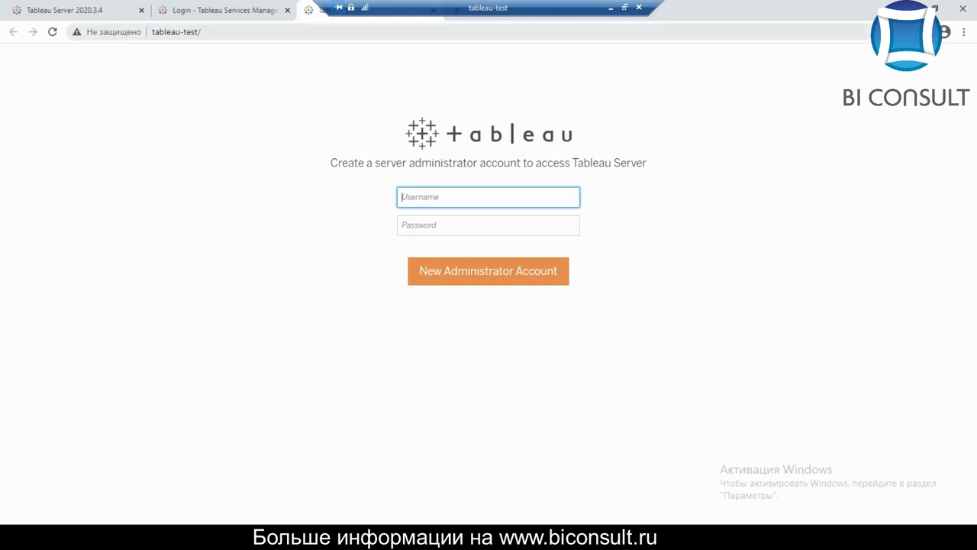
{"action": "key", "text": "ctrl+shift+Tab"}
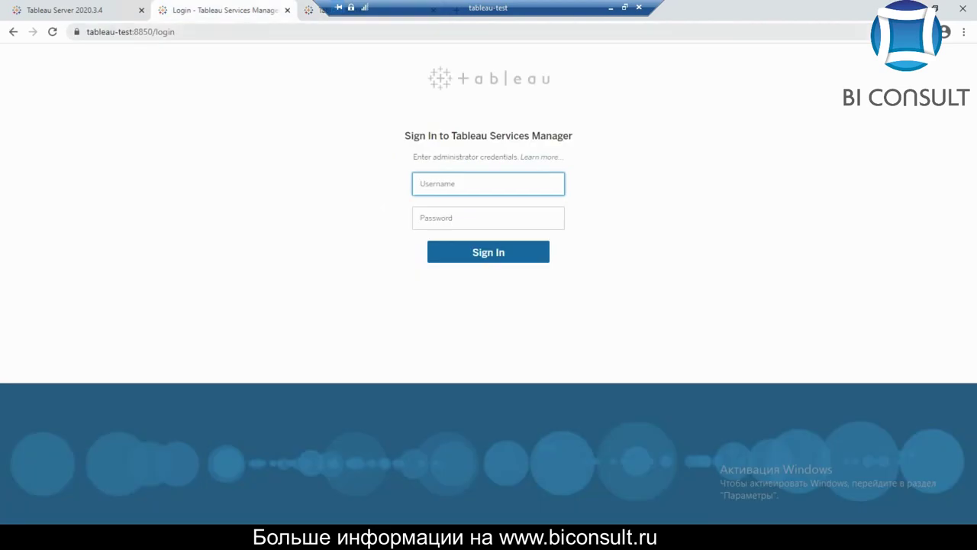
{"action": "key", "text": "ctrl+Tab"}
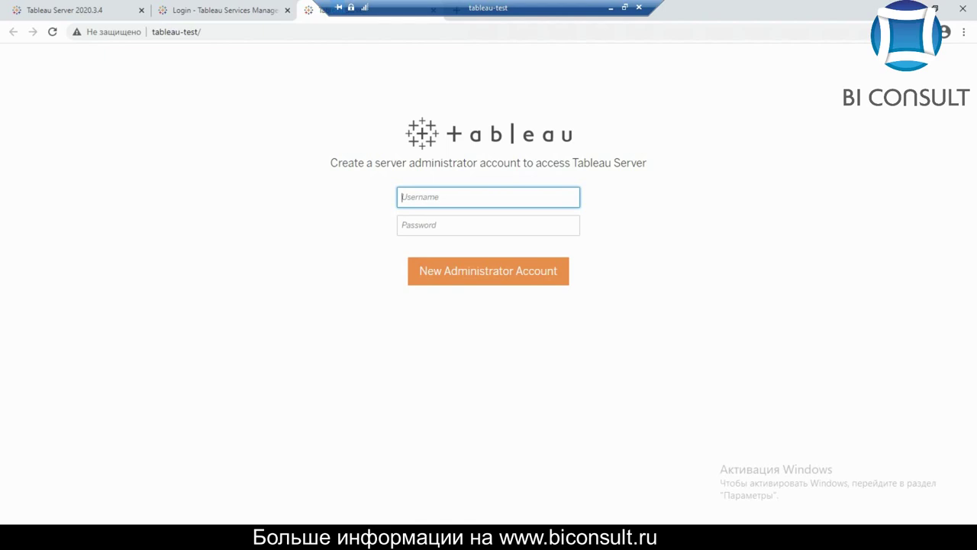
{"action": "key", "text": "Tab"}
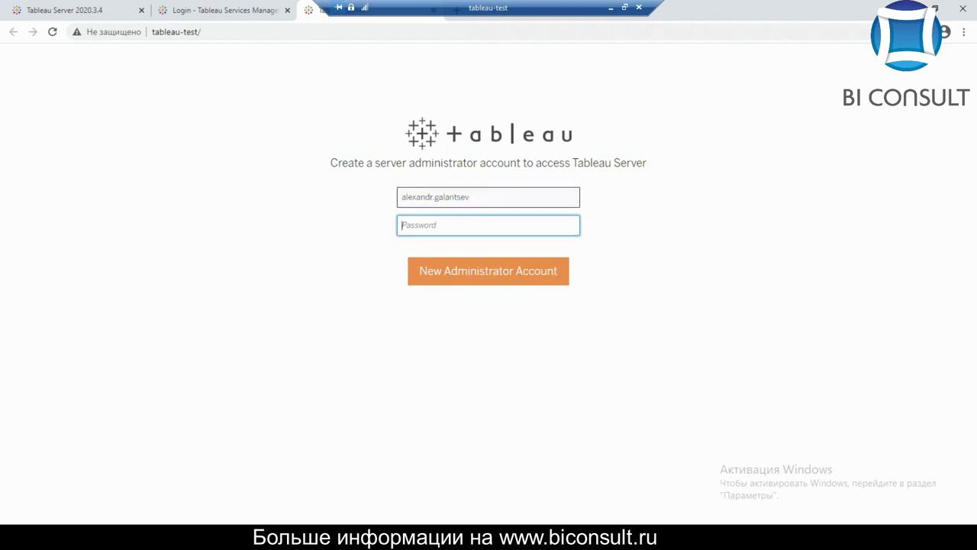
{"action": "type", "text": "•••••••••"}
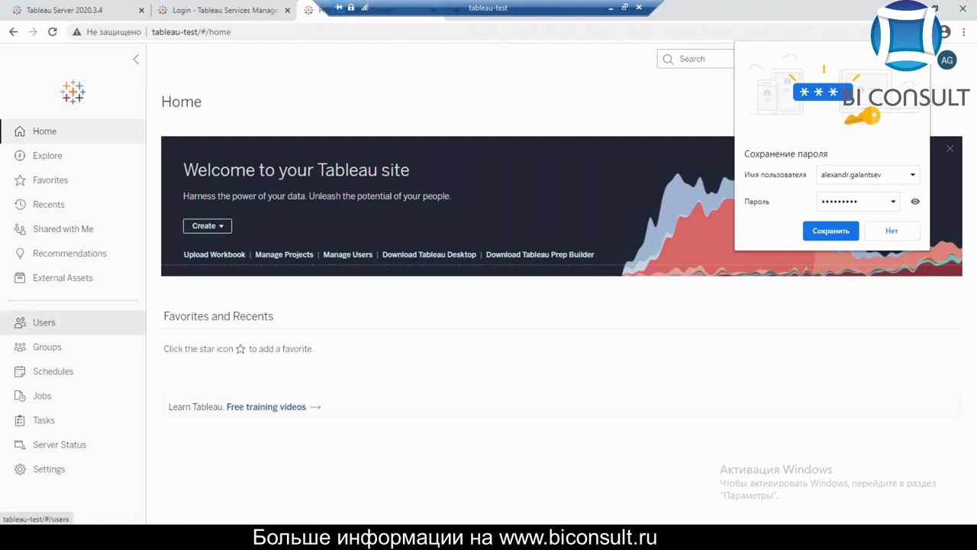
Browse the Explore, External Assets, Favorites and Shared with Me sidebar pages
{"action": "left_click", "coordinate": [47, 155]}
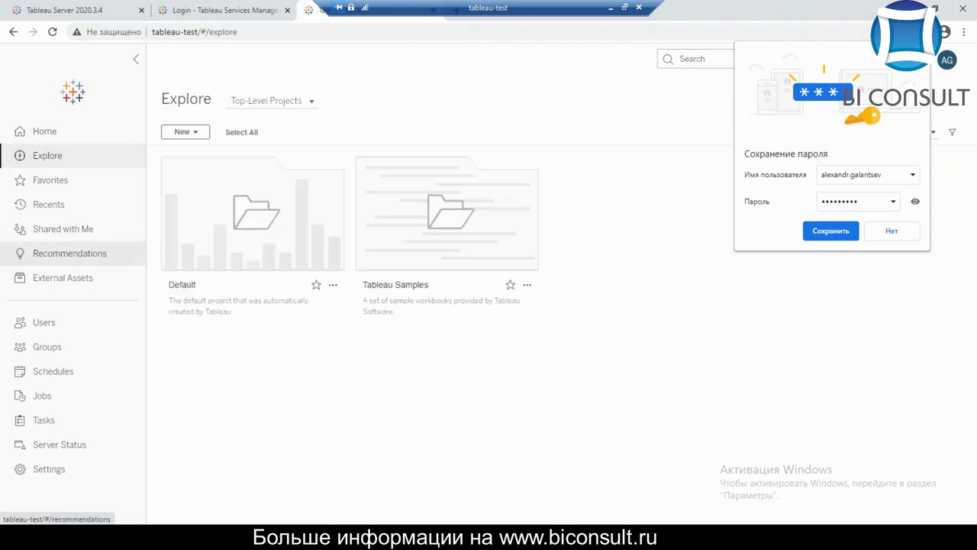
{"action": "left_click", "coordinate": [63, 277]}
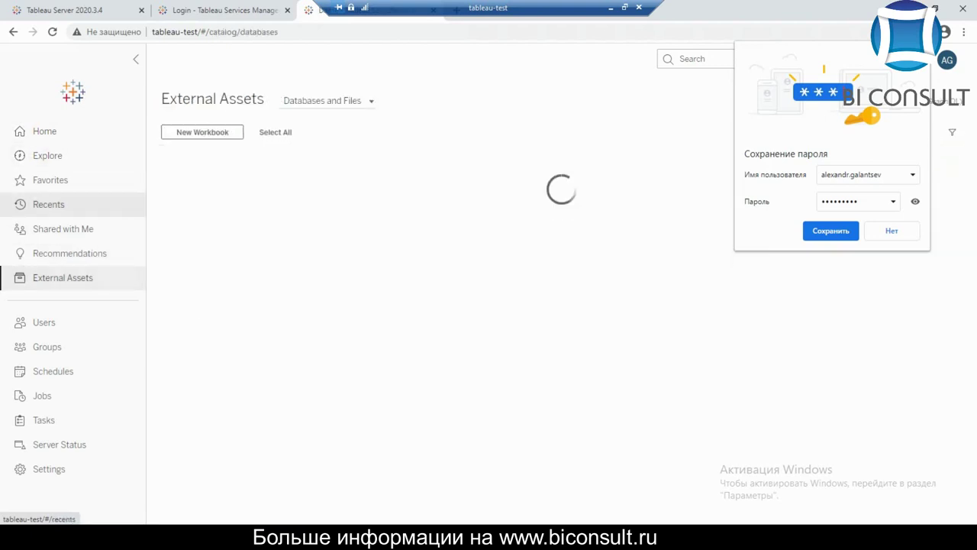
{"action": "left_click", "coordinate": [50, 179]}
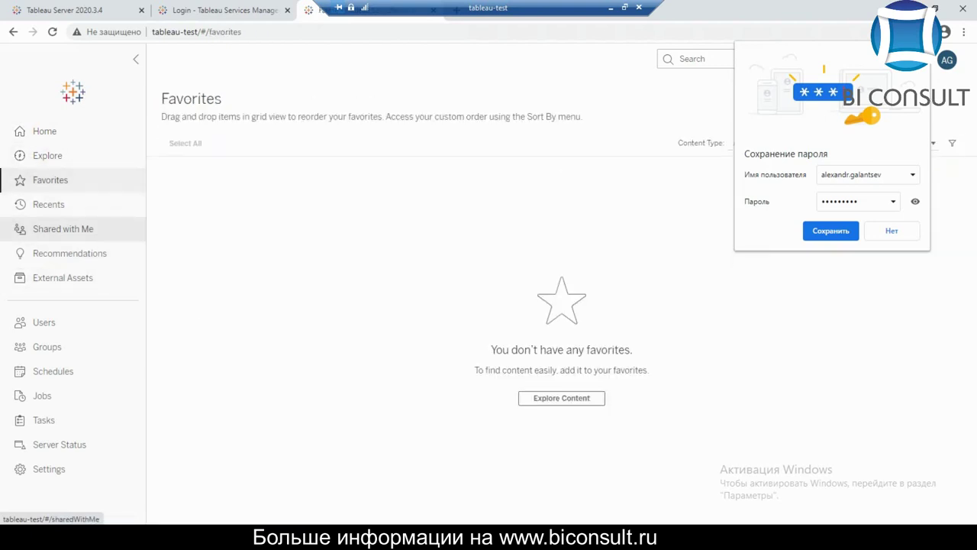
{"action": "left_click", "coordinate": [62, 228]}
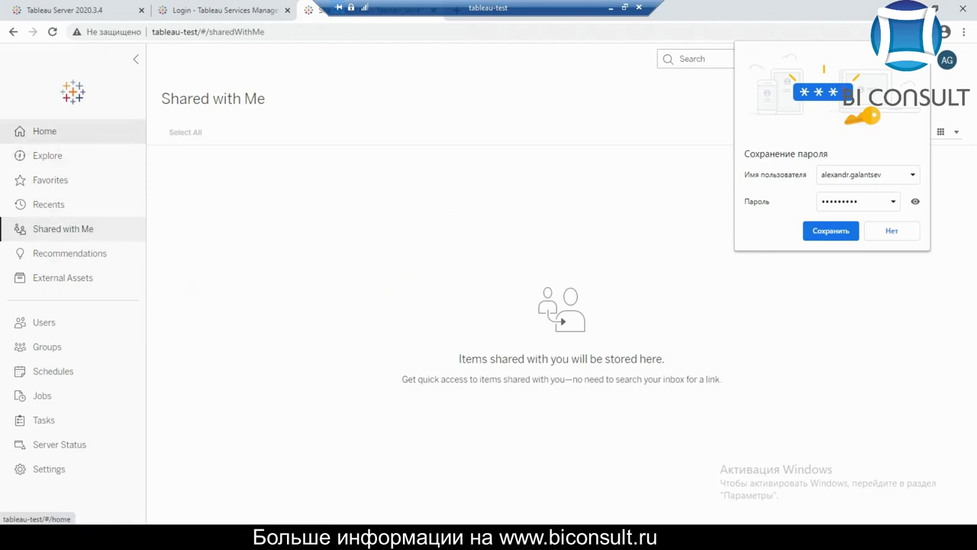
Return Home, then go to Explore and open the Tableau Samples project
{"action": "left_click", "coordinate": [44, 131]}
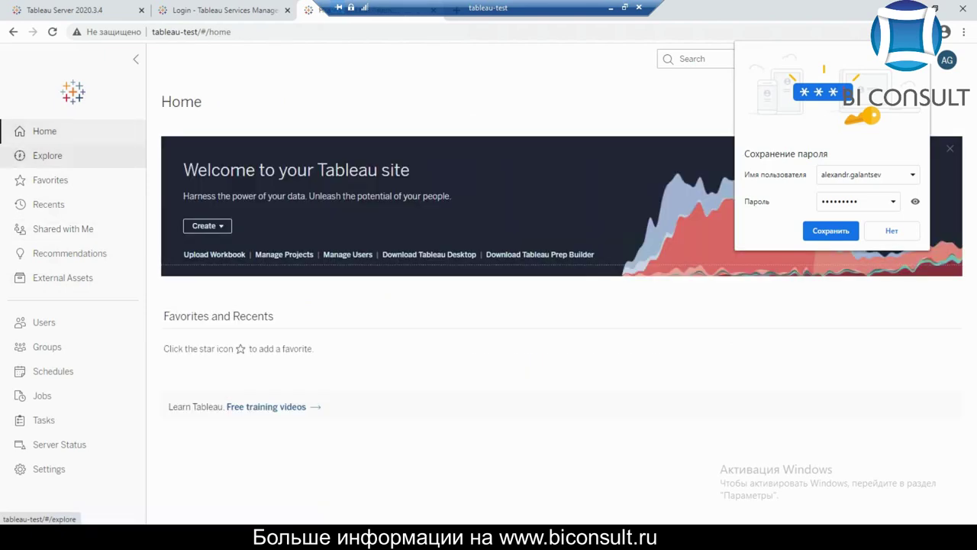
{"action": "left_click", "coordinate": [47, 155]}
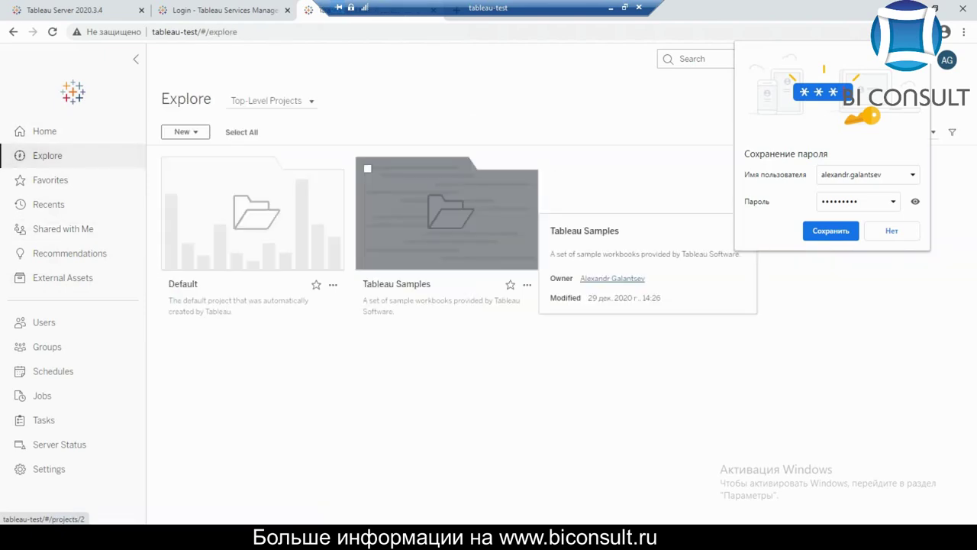
{"action": "left_click", "coordinate": [446, 214]}
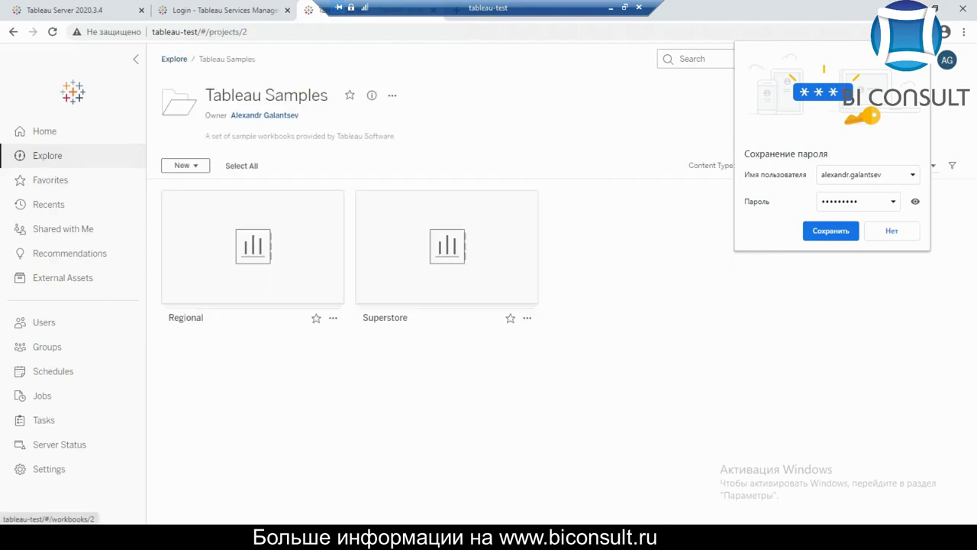